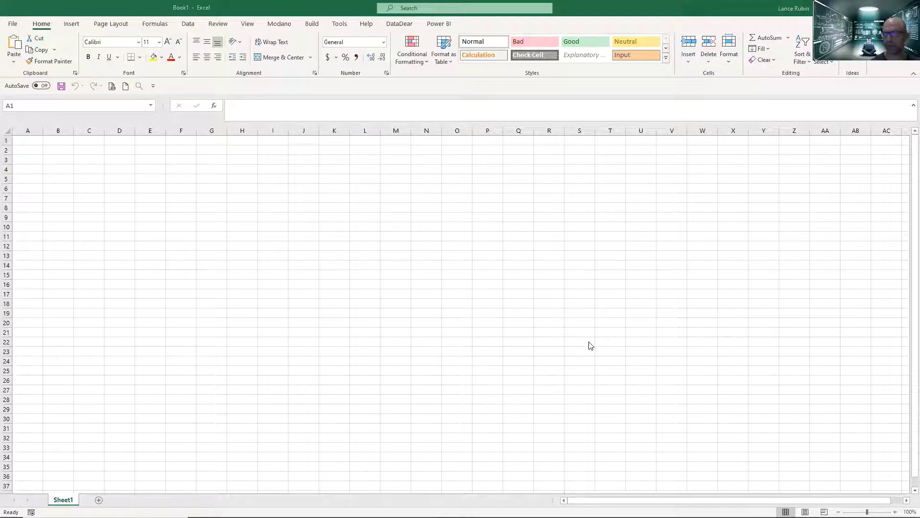
- Place the stopwatch beside the workbook and start timing the build
key(alt+Tab)
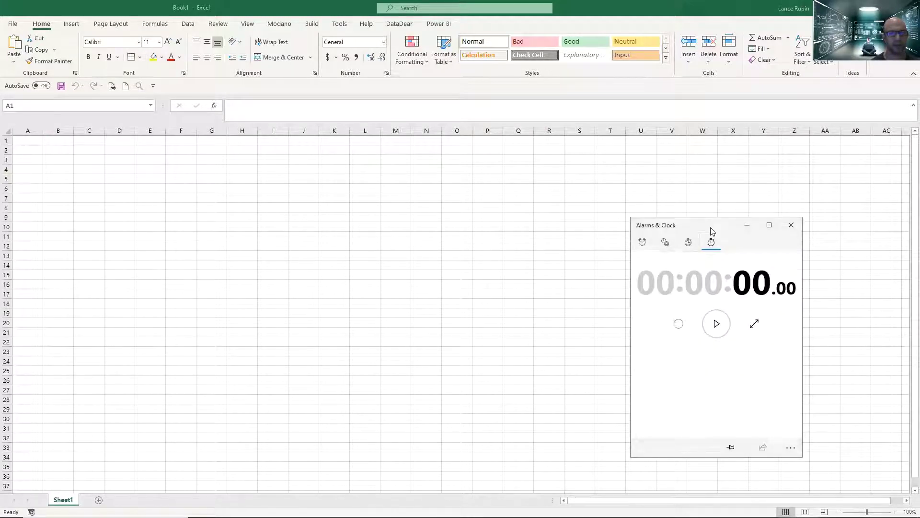
drag(712, 232, 801, 229)
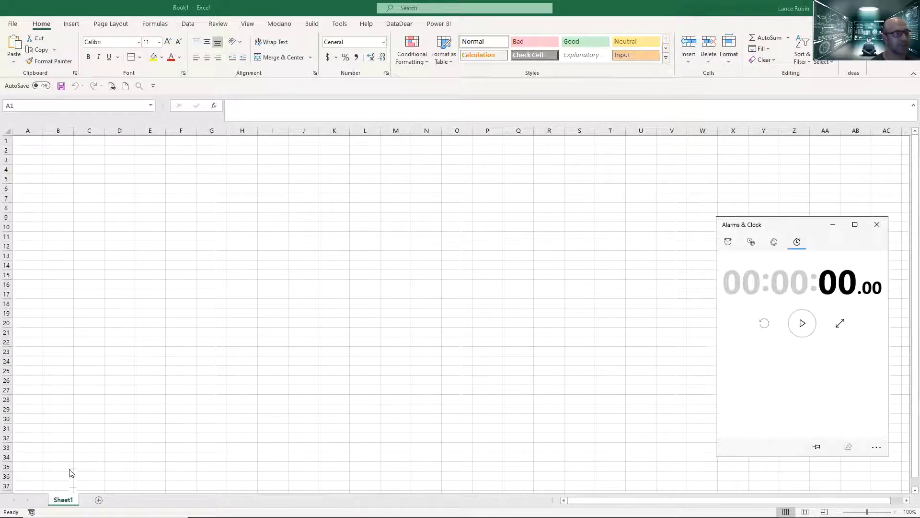
click(67, 500)
key(alt+Tab)
click(806, 326)
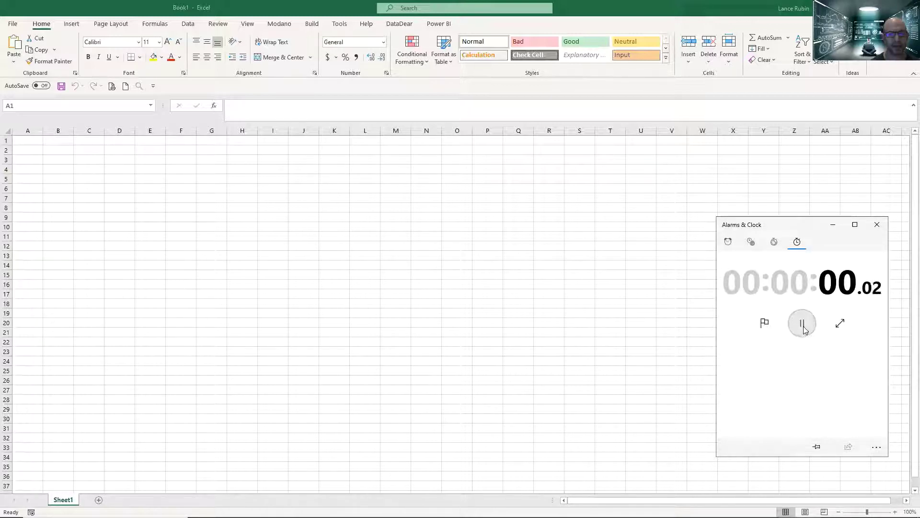
- Back in Excel, bring up the Modano tab's New workbook options
key(alt+Tab)
click(279, 24)
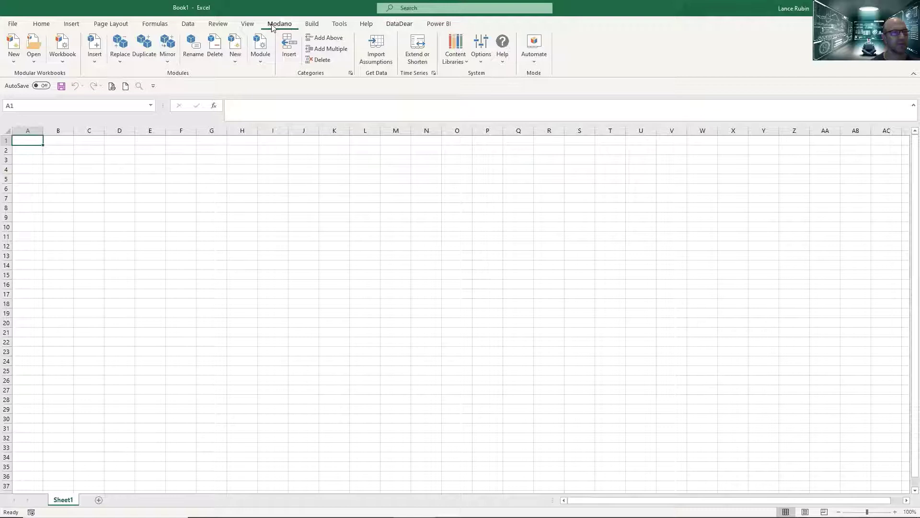
click(14, 50)
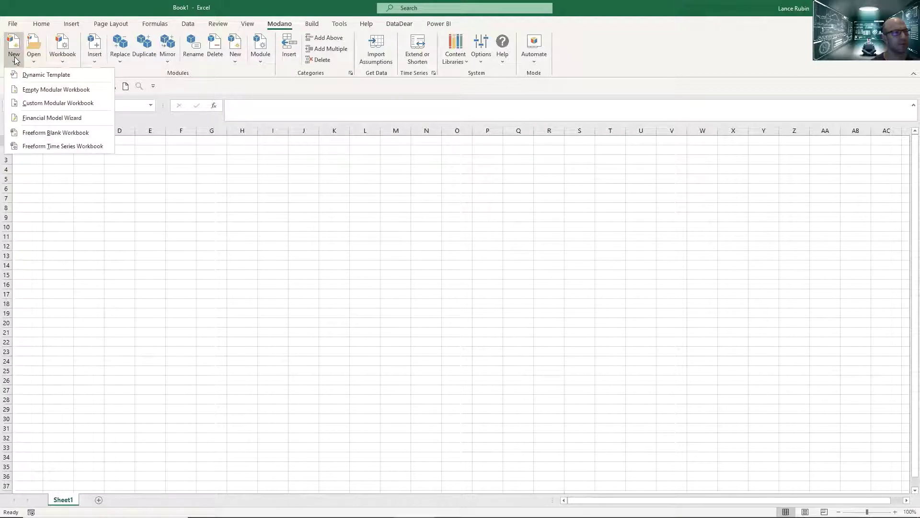
- Launch the Financial Model Wizard and keep Australia as the step 1 region
click(41, 118)
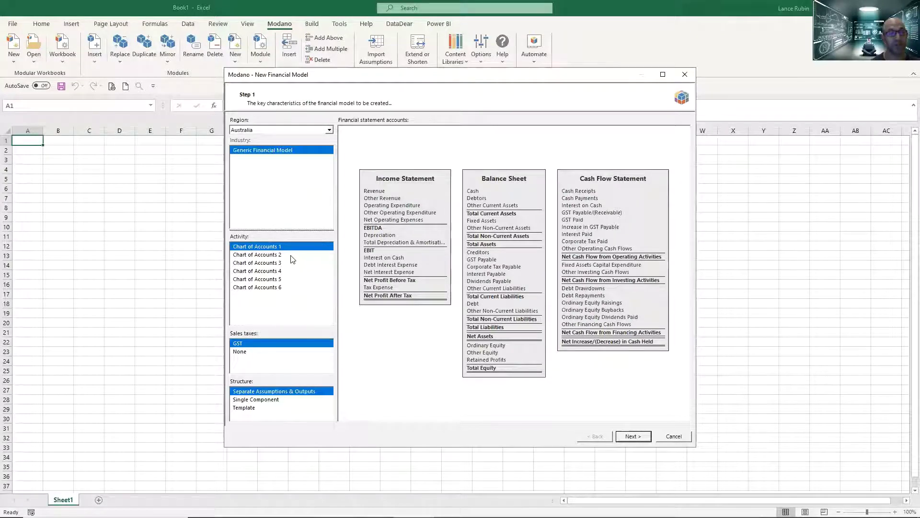
click(329, 131)
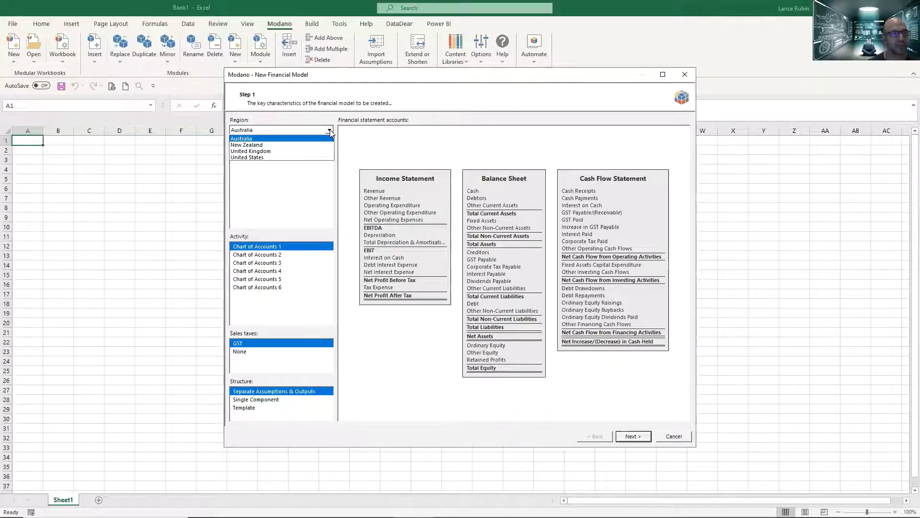
click(330, 130)
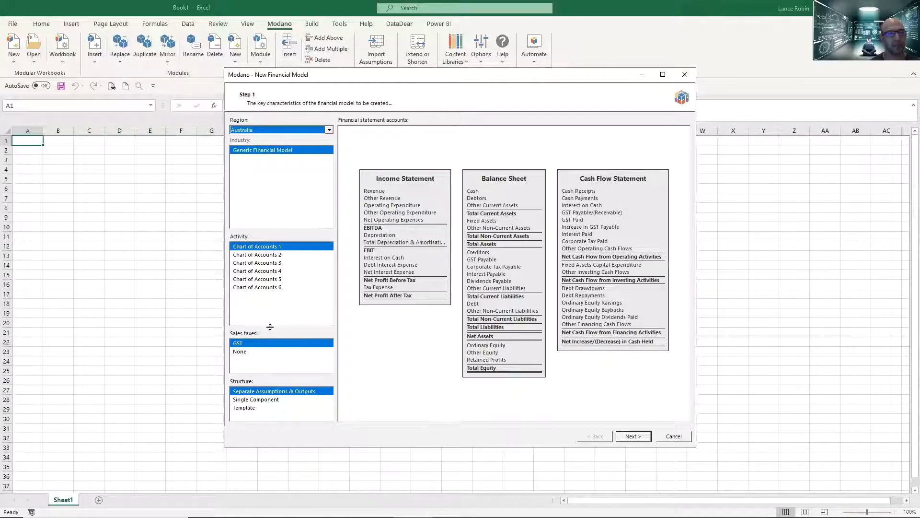
- Accept step 1 and keep $ as the monthly 36-month timeline's denomination
click(634, 436)
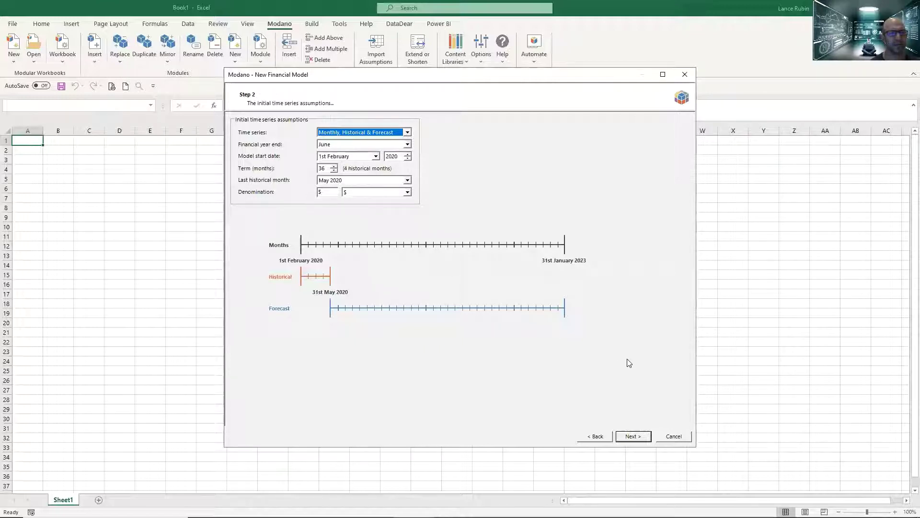
click(409, 193)
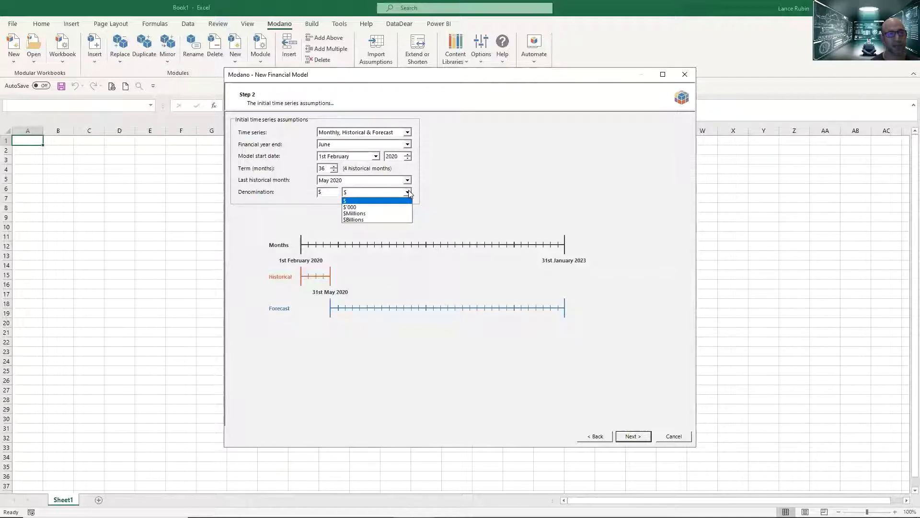
click(408, 191)
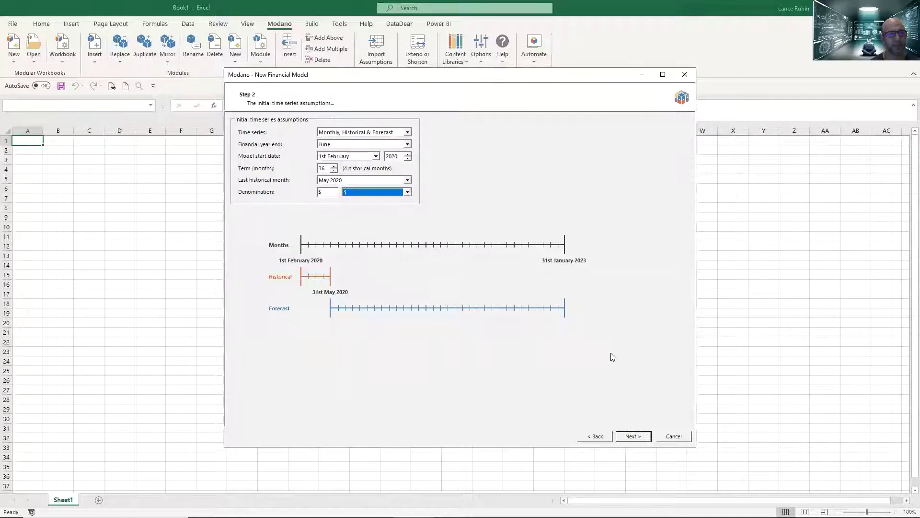
- Accept the time series settings, pick Xero as the data source, and check the stopwatch
click(633, 436)
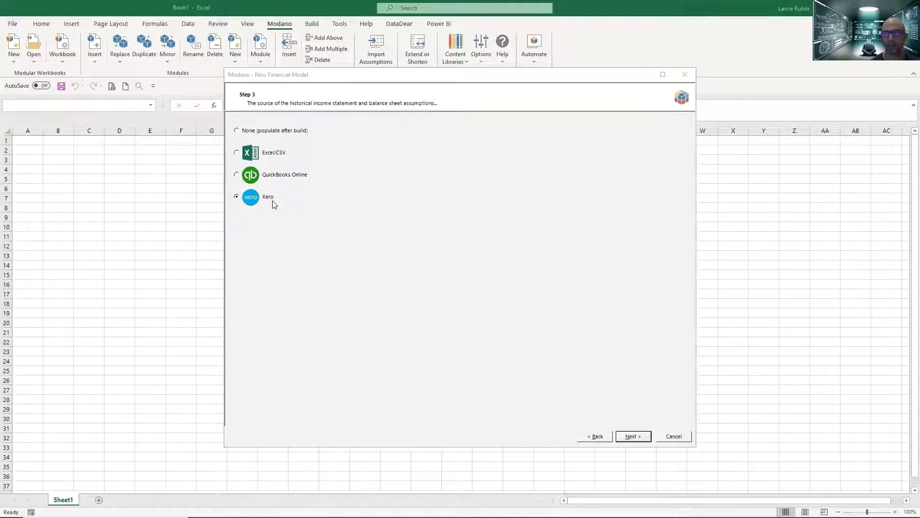
key(alt+Tab)
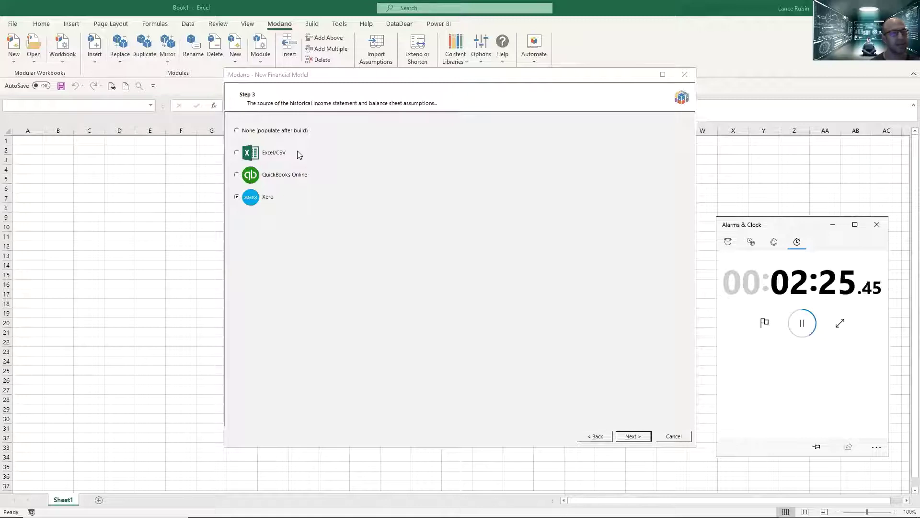
- Connect to Xero and grant Modano 30-minute access to Demo Company (AU)
click(633, 436)
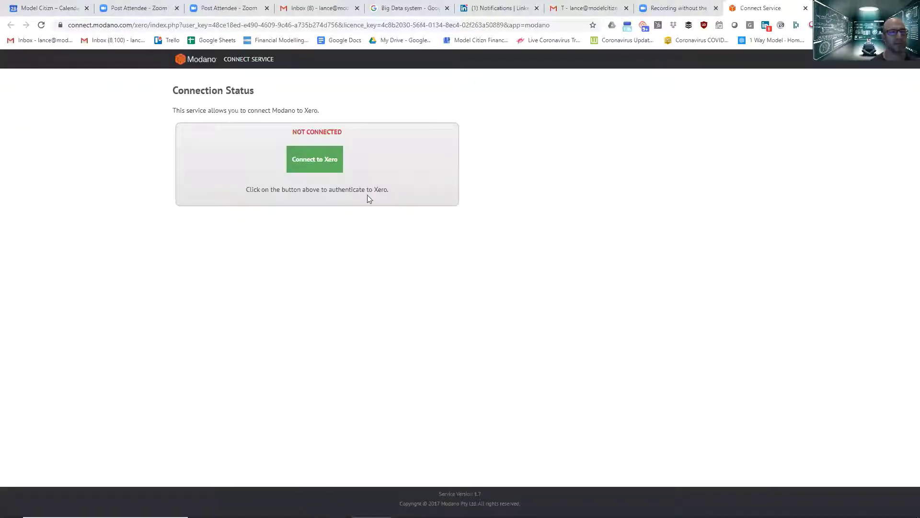
click(306, 163)
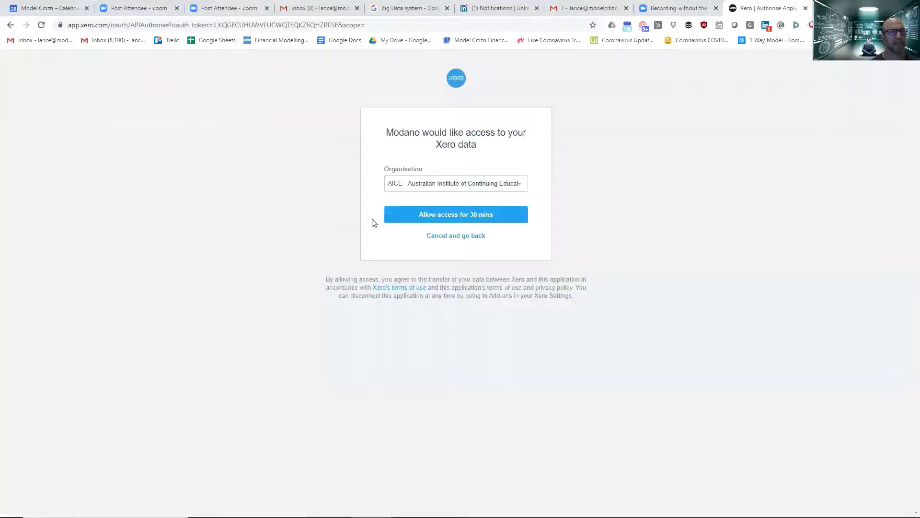
click(494, 188)
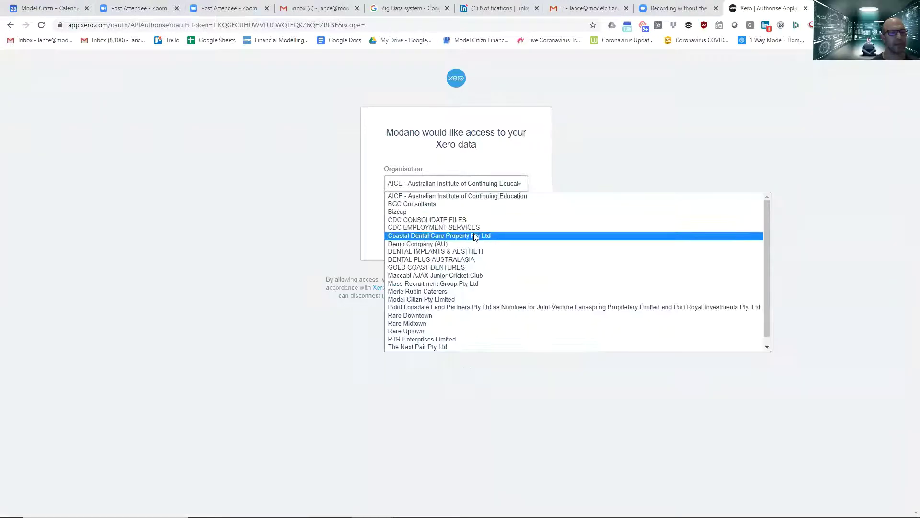
click(469, 246)
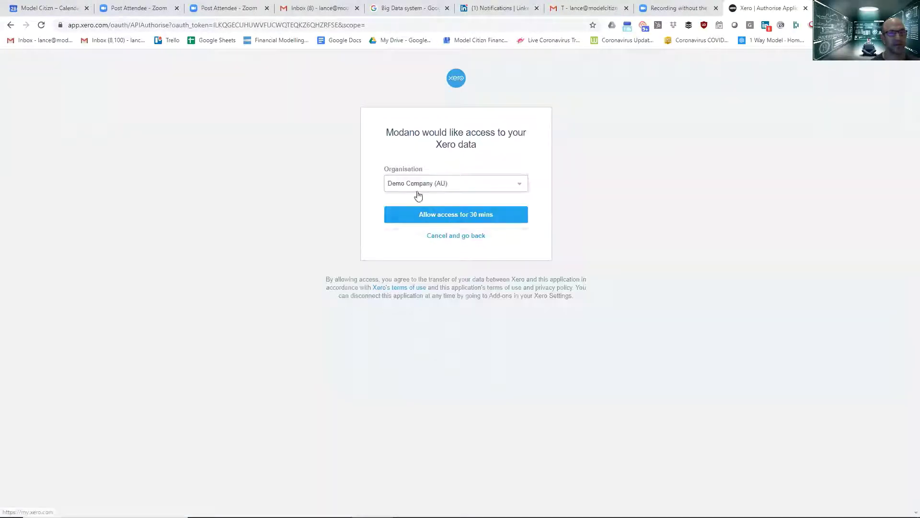
click(456, 220)
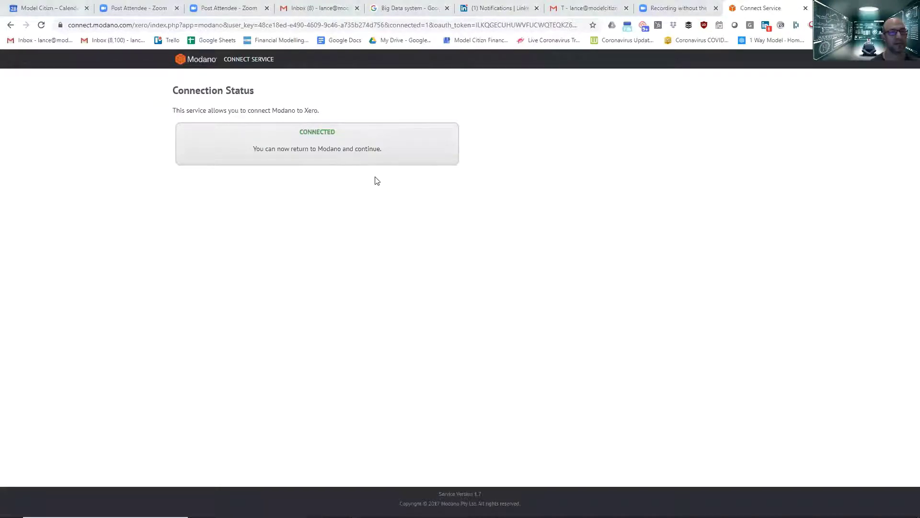
key(alt+Tab)
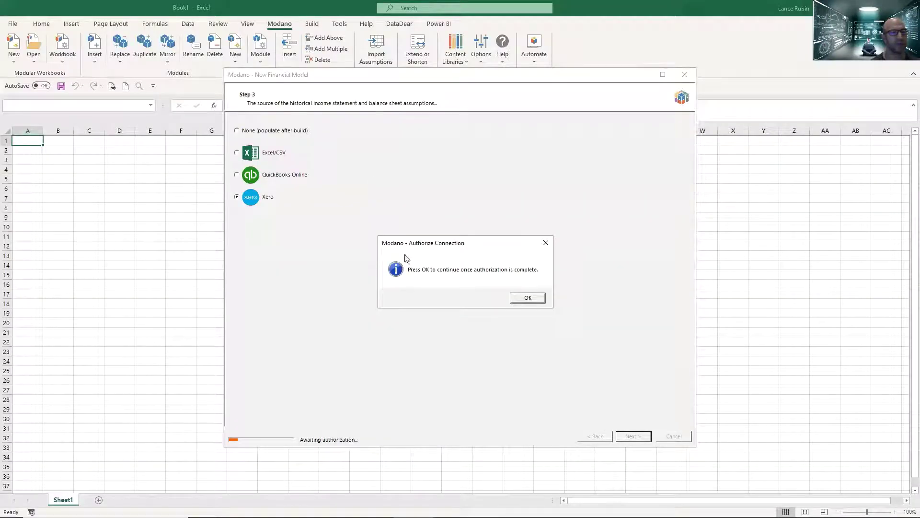
- Confirm the Xero authorisation so step 4 account mapping loads
click(527, 299)
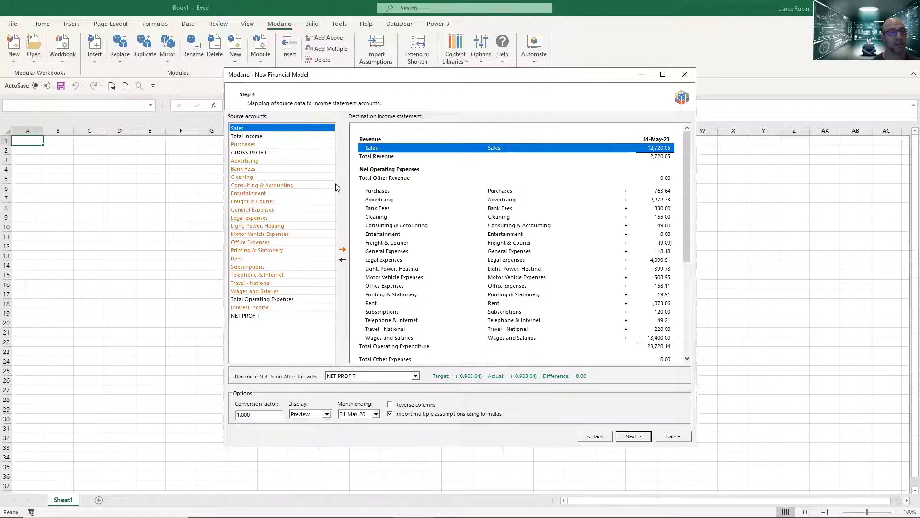
- Unmap Sales from revenue and review where each expense account is mapped
click(343, 260)
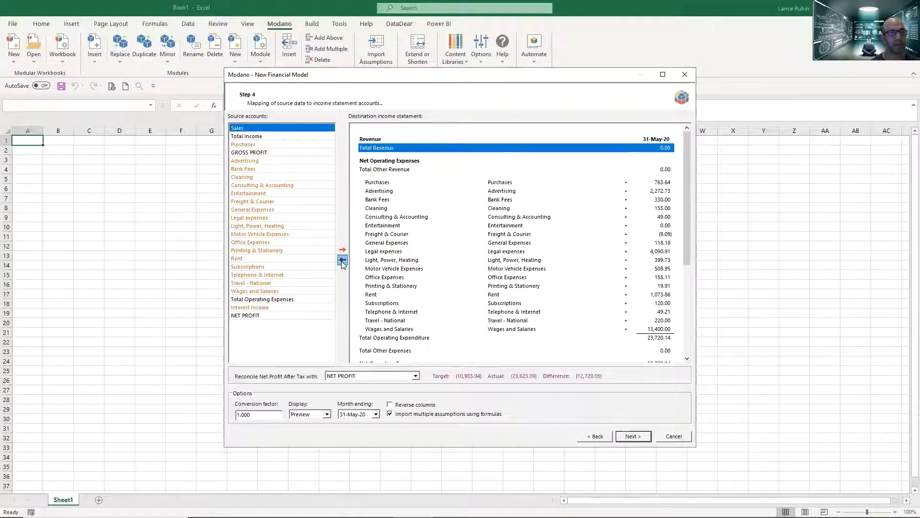
click(259, 145)
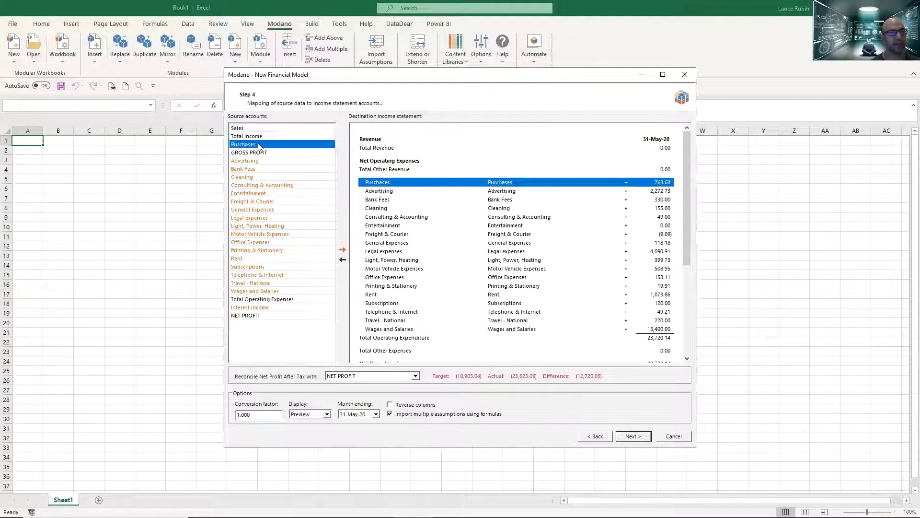
click(254, 161)
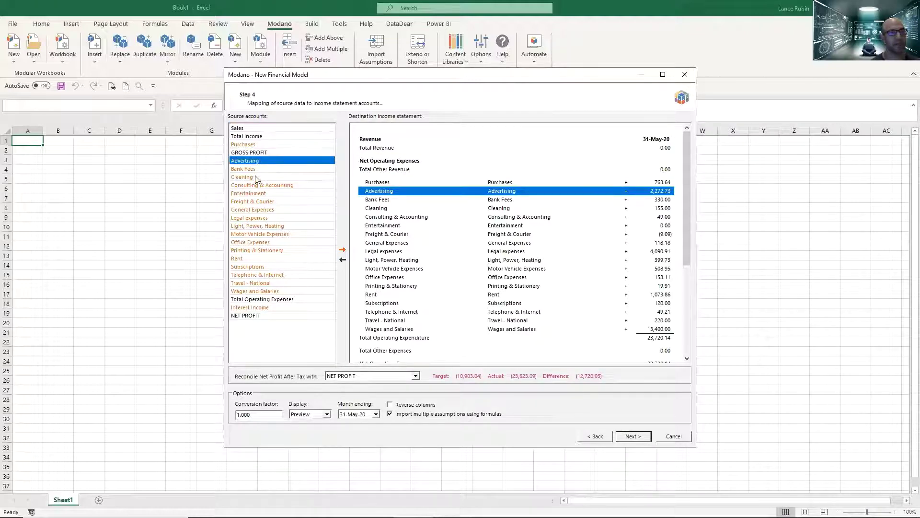
click(255, 169)
click(255, 185)
click(258, 202)
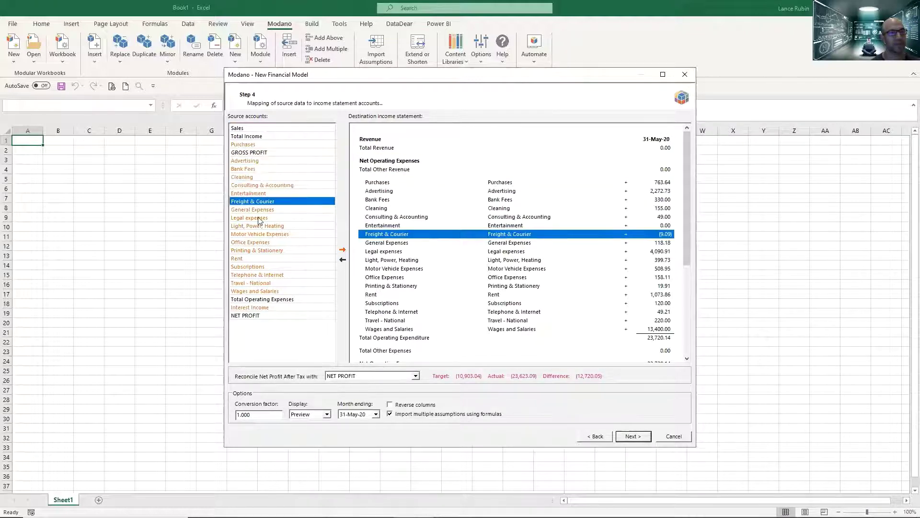
click(259, 218)
click(260, 234)
click(260, 251)
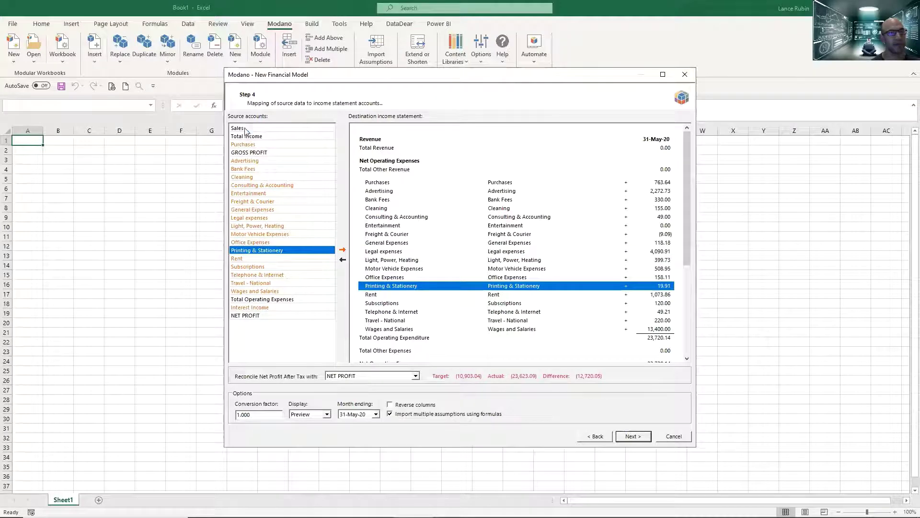
click(246, 129)
click(246, 169)
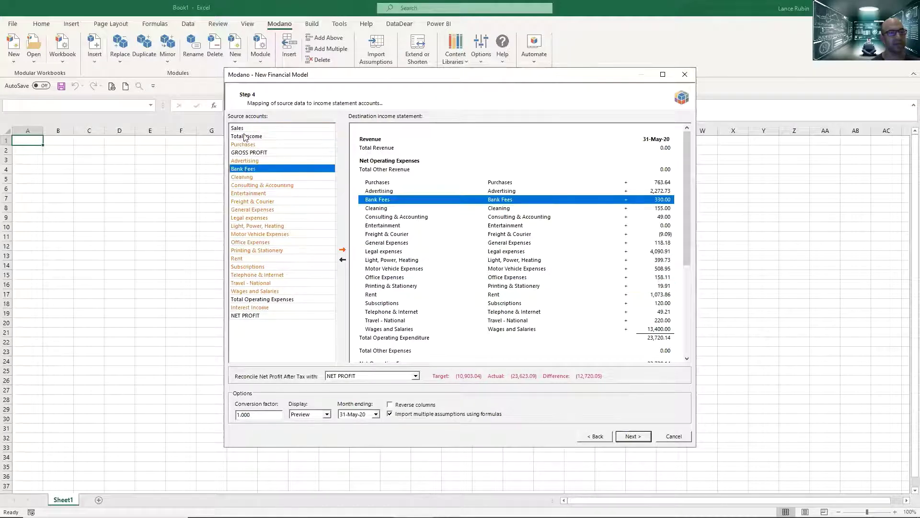
click(244, 130)
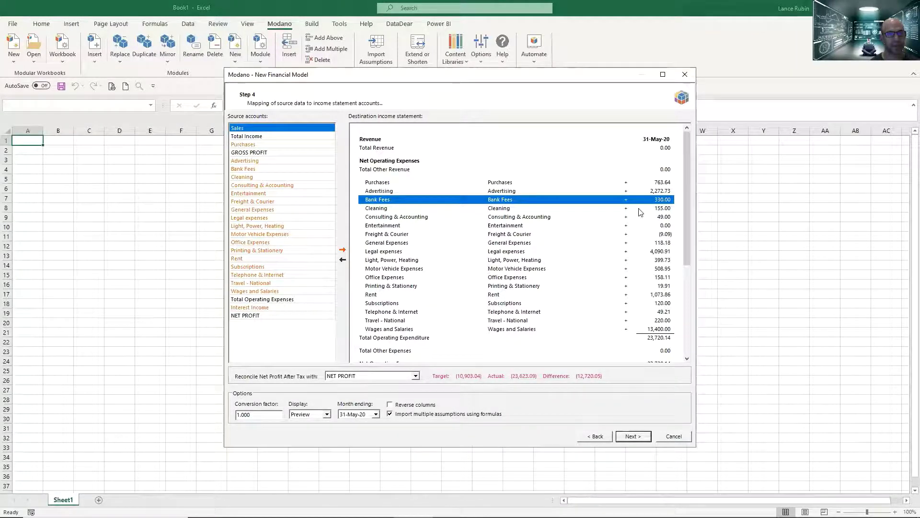
click(580, 203)
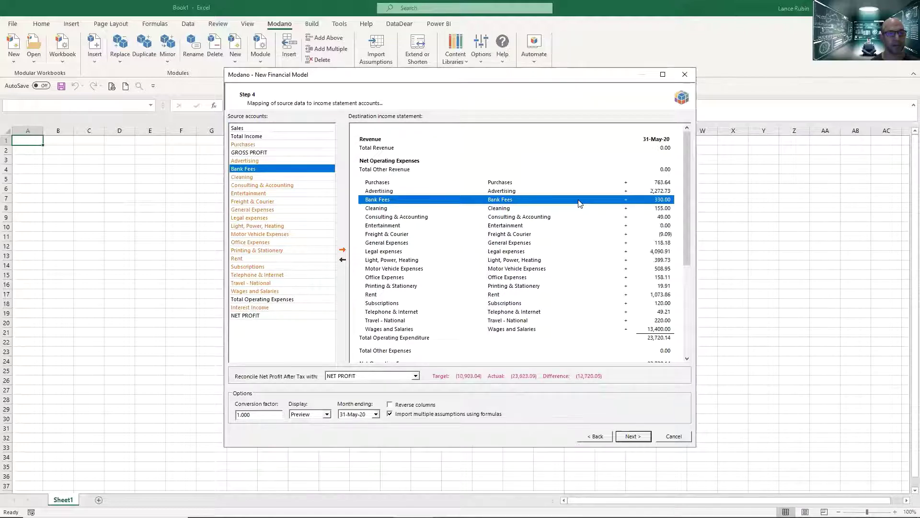
- Map Sales into Total Revenue, verify 0.00 difference for Feb and Mar 2020, and continue
scroll(558, 284, down, 6)
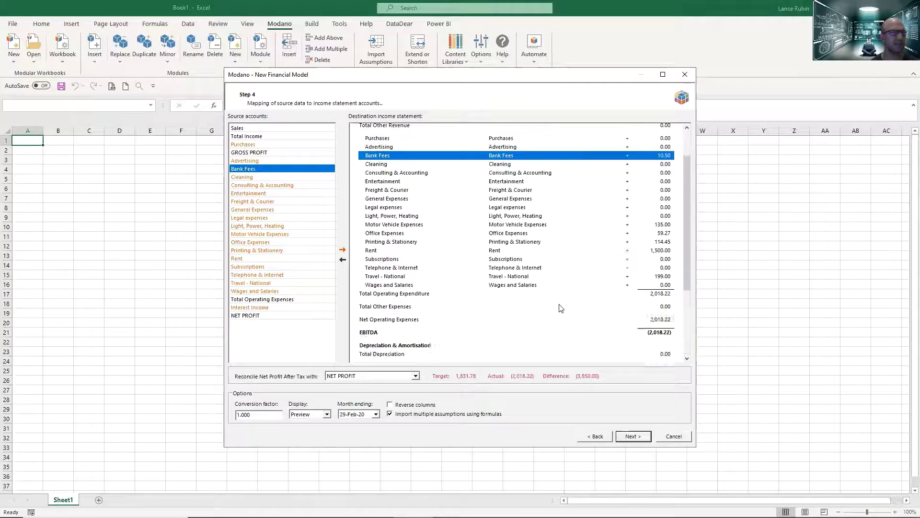
scroll(560, 308, down, 5)
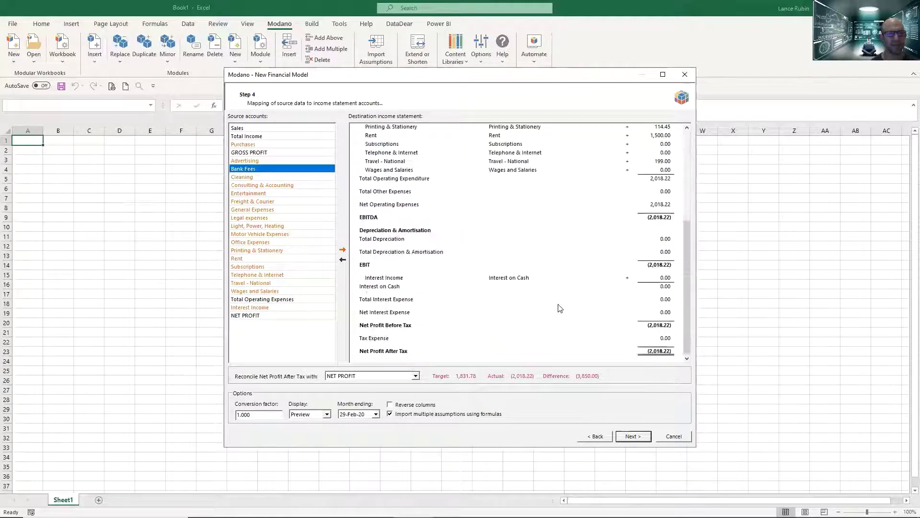
scroll(560, 308, down, 3)
scroll(560, 308, up, 3)
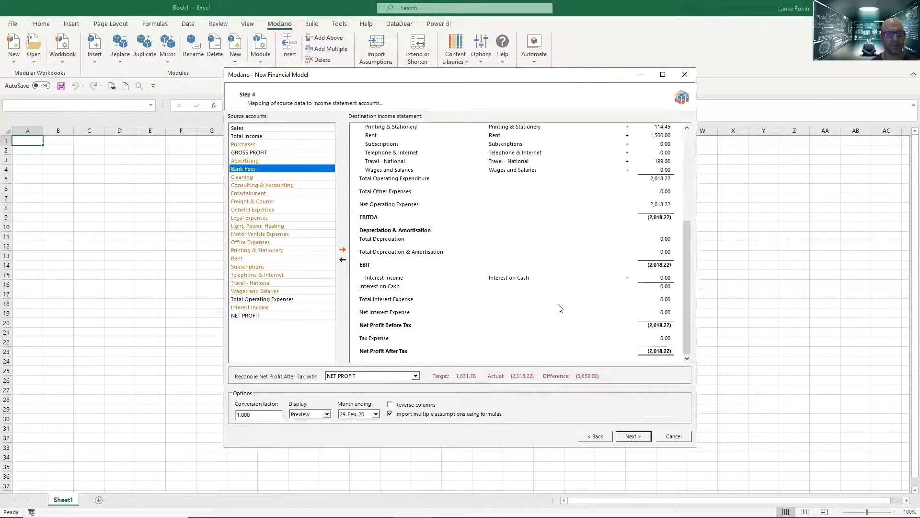
click(263, 129)
drag(262, 132, 408, 154)
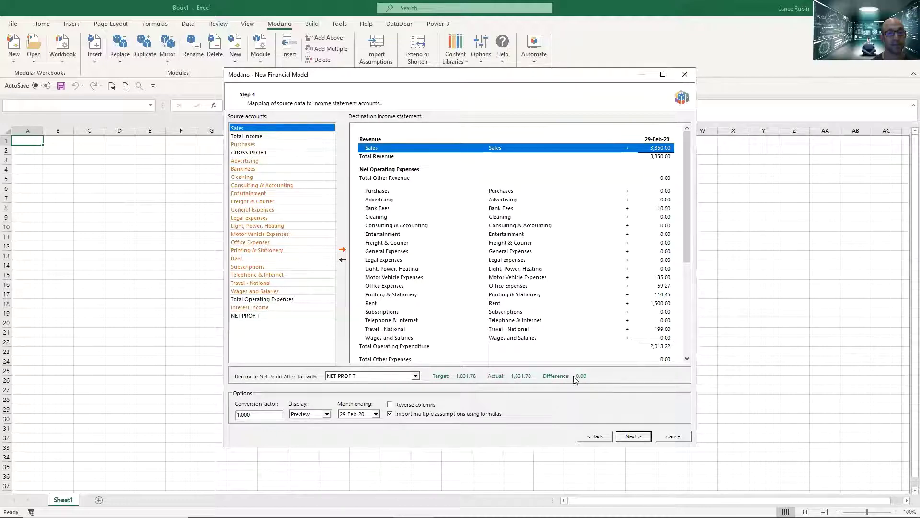
key(Down)
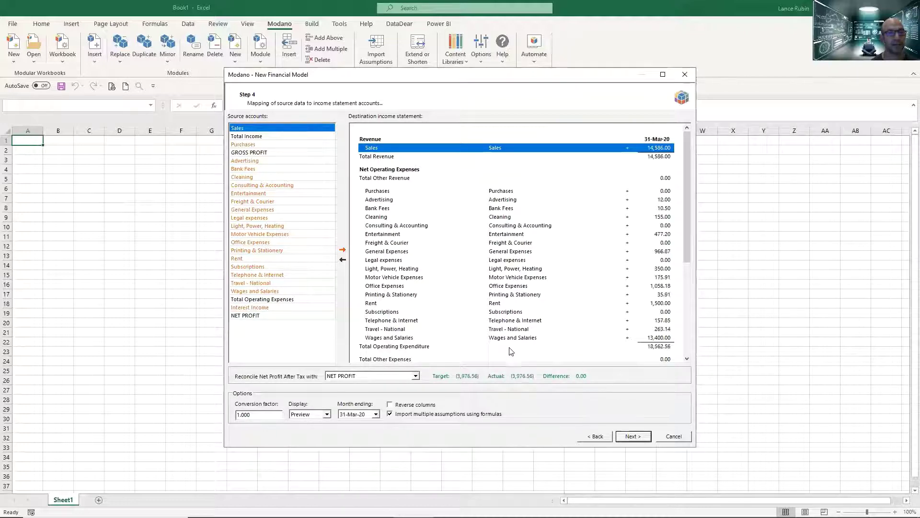
key(Up)
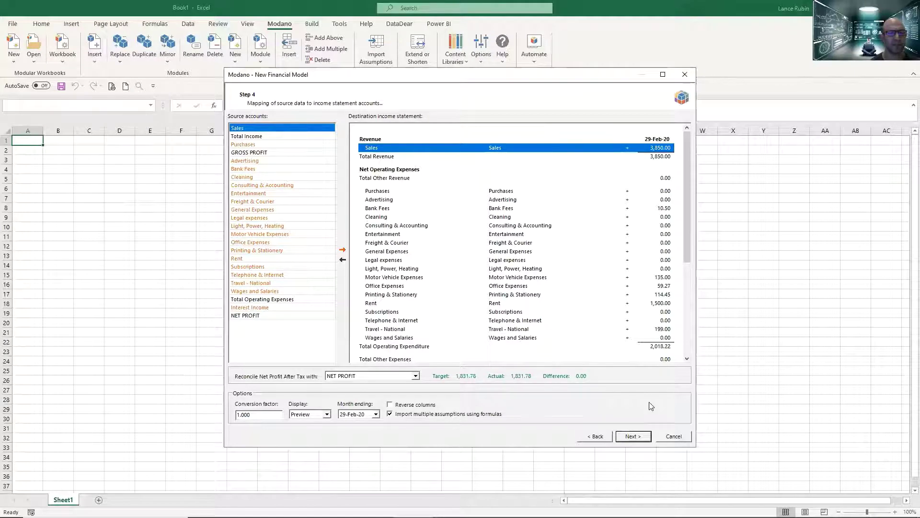
click(633, 436)
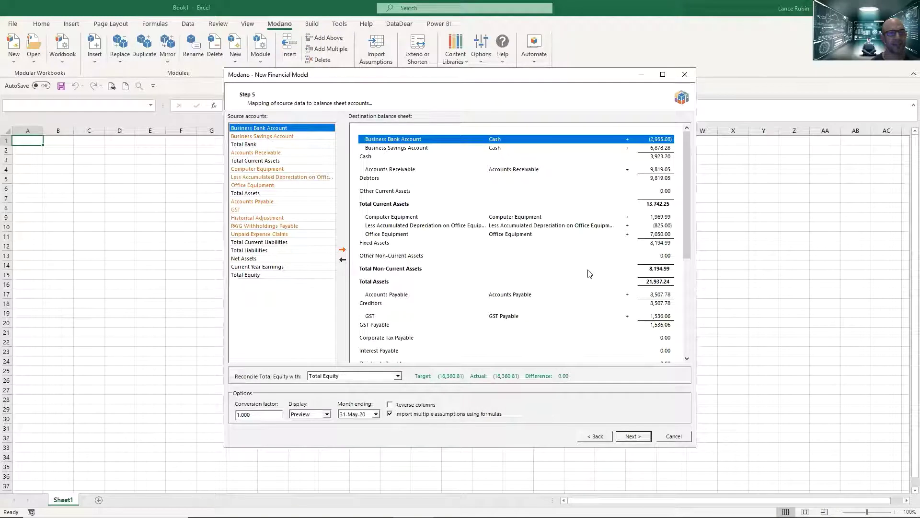
- Verify the April and May 2020 balance sheet differences and advance to step 6
key(Up)
key(Down)
click(636, 438)
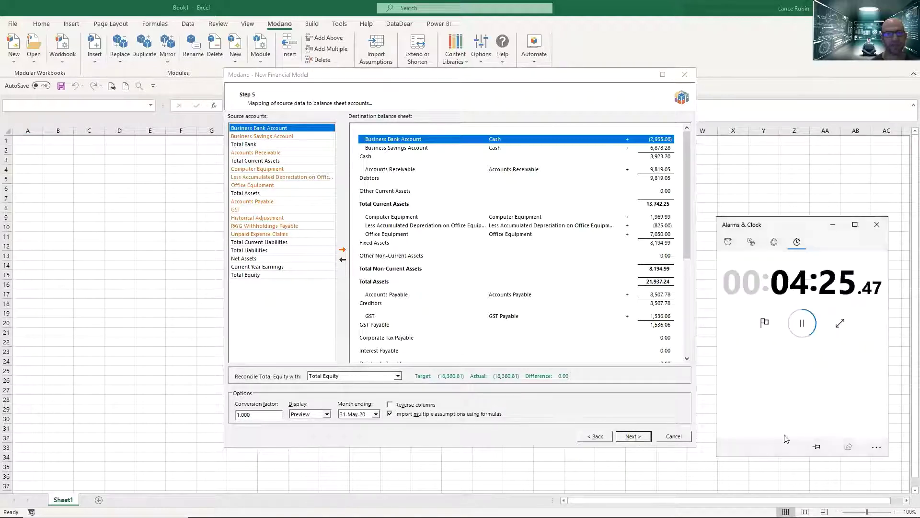
click(639, 442)
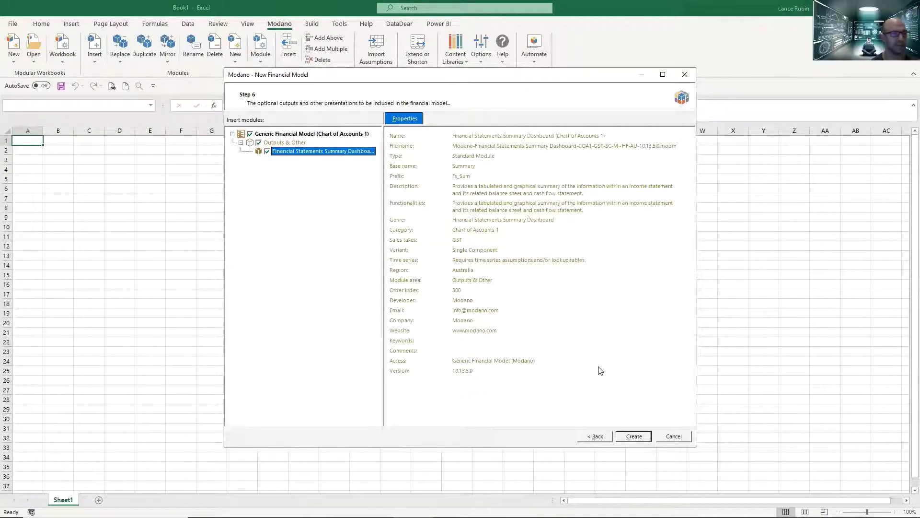
- Create the model with the Summary Dashboard included, then check the elapsed time
click(637, 436)
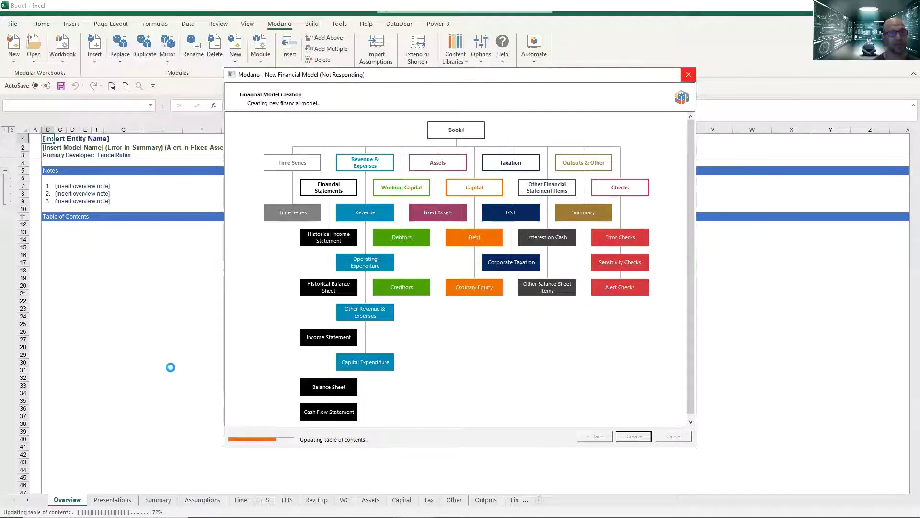
key(alt+Tab)
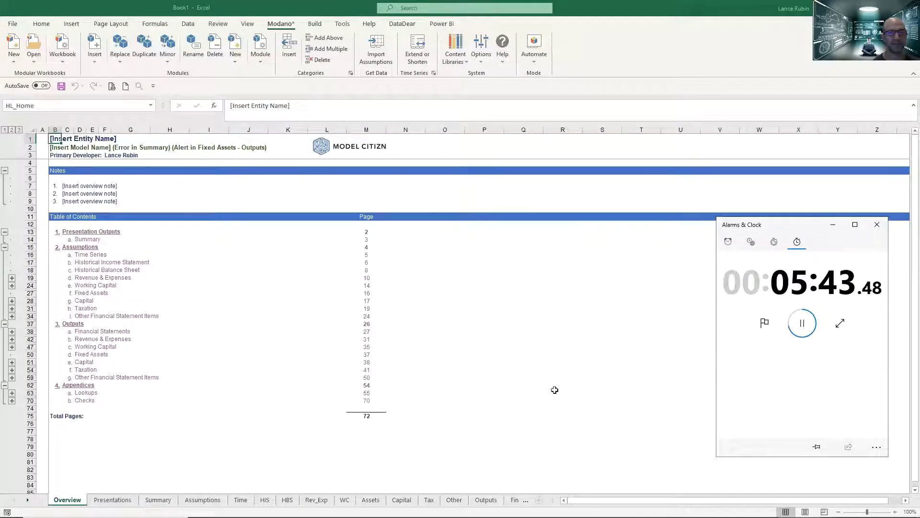
- Pause the stopwatch and start the Summary dashboard at Feb 20 (H)
click(803, 334)
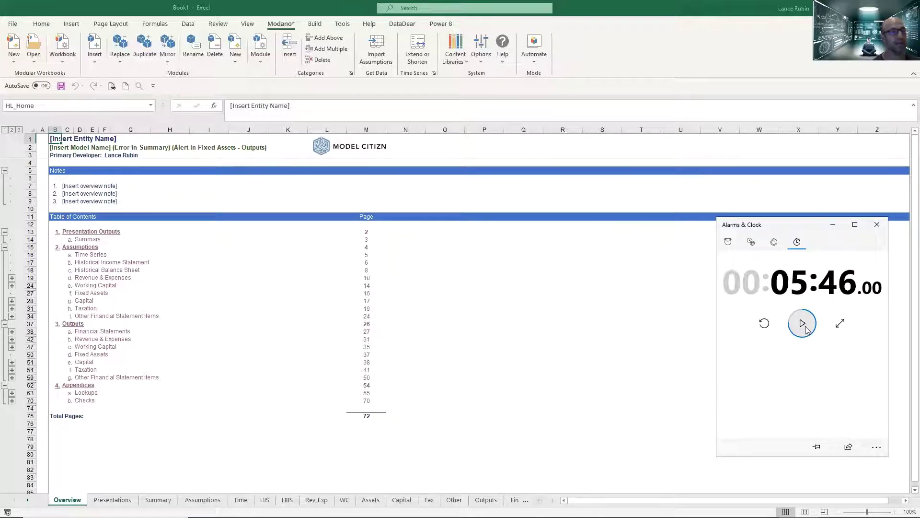
click(93, 239)
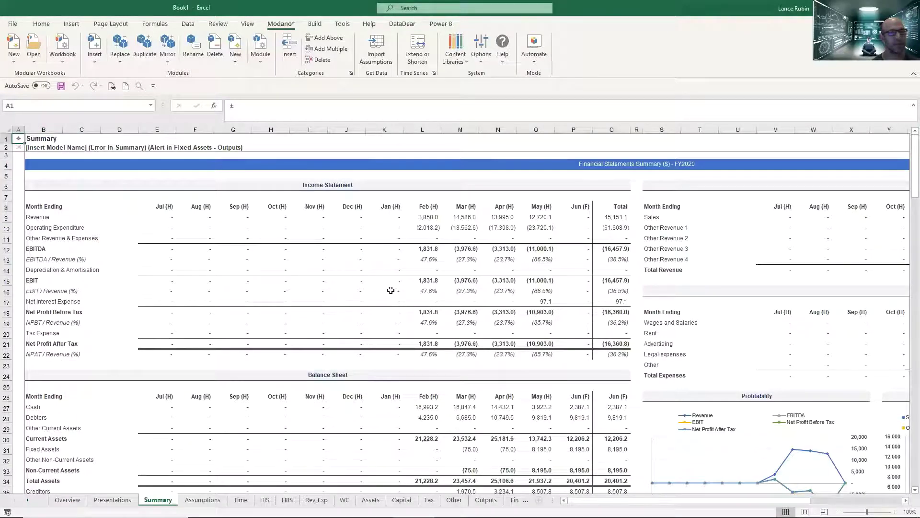
scroll(280, 363, down, 15)
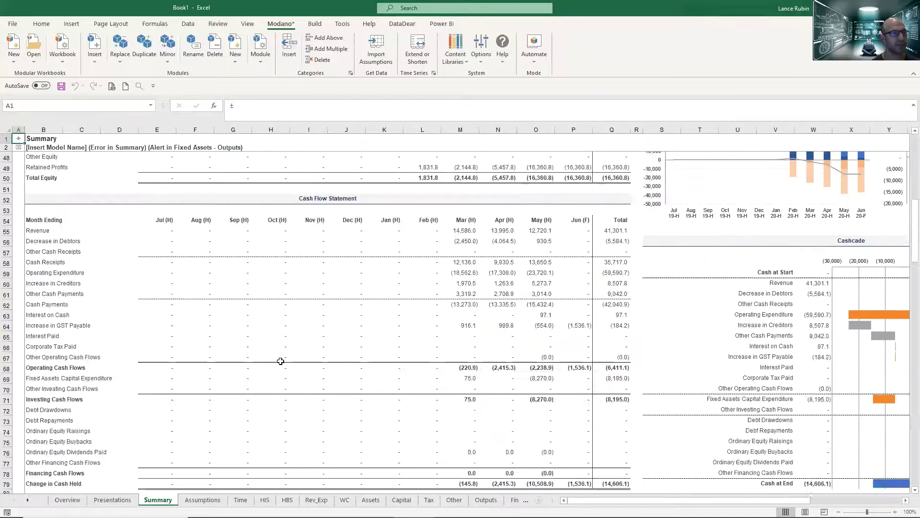
scroll(142, 288, down, 9)
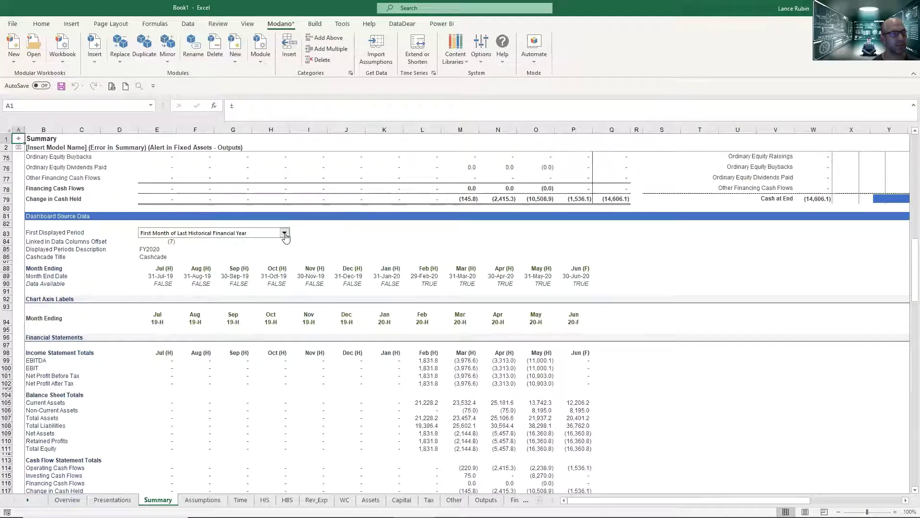
click(284, 234)
click(230, 259)
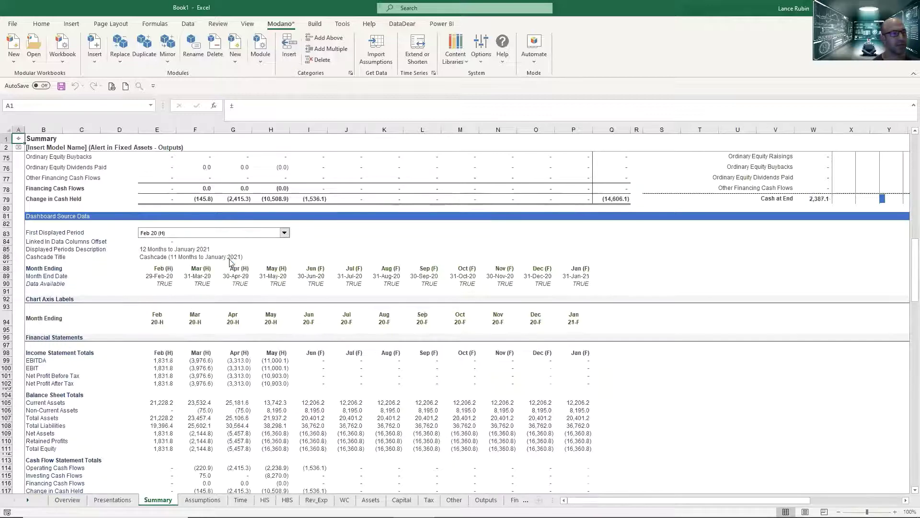
scroll(191, 221, up, 14)
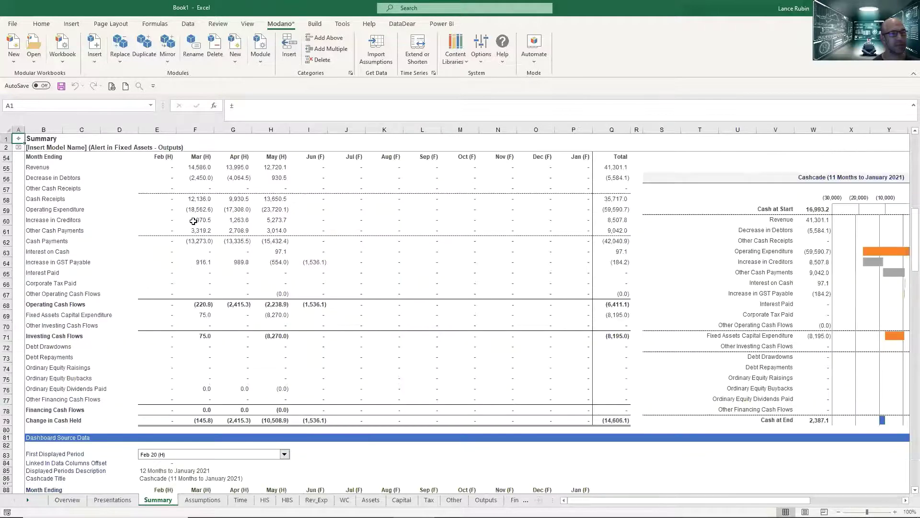
scroll(590, 498, up, 2)
- Check the May (H) and Jun (F) heading formulas, then open Revenue & Expenses via Overview
drag(590, 500, 701, 491)
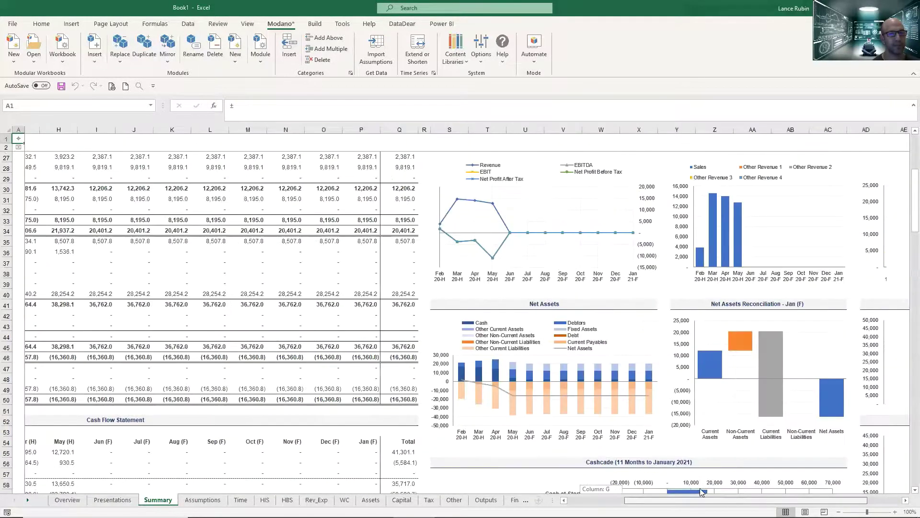
scroll(689, 388, down, 2)
scroll(689, 388, right, 1)
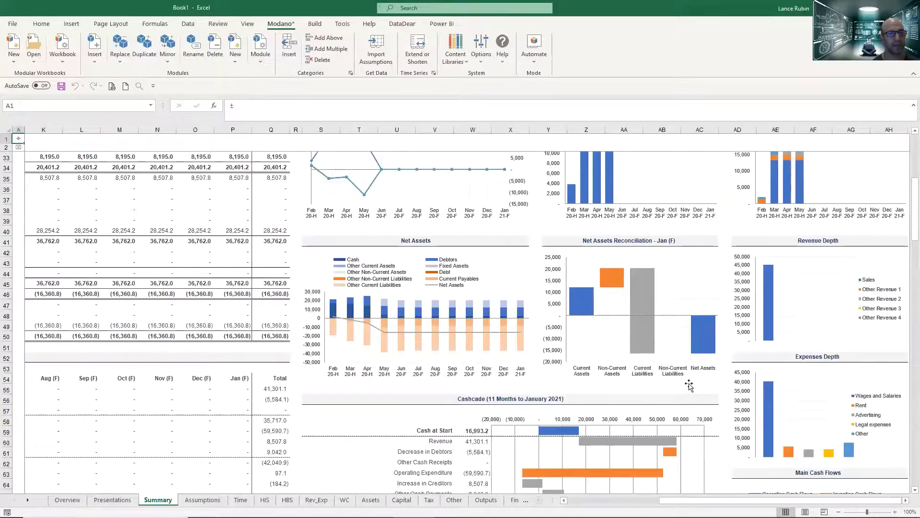
scroll(689, 386, down, 6)
scroll(539, 236, down, 1)
scroll(521, 379, up, 1)
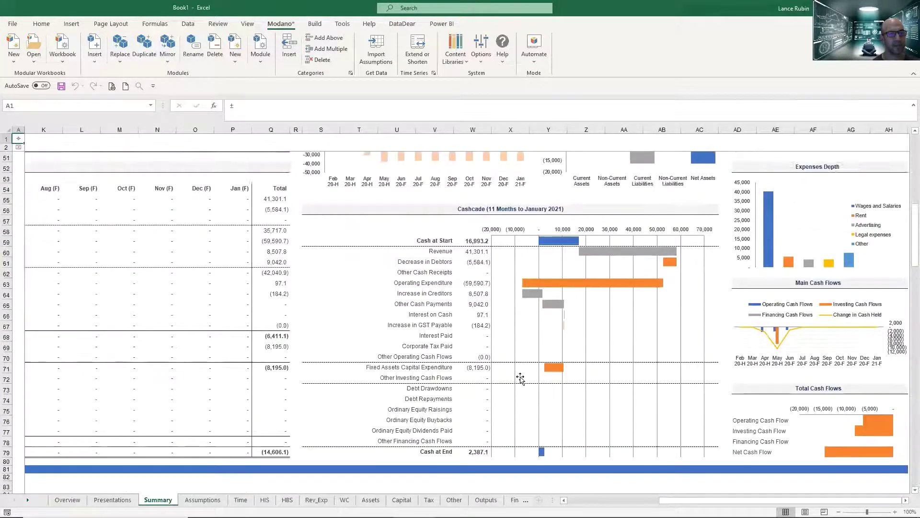
scroll(520, 378, up, 4)
scroll(474, 432, left, 3)
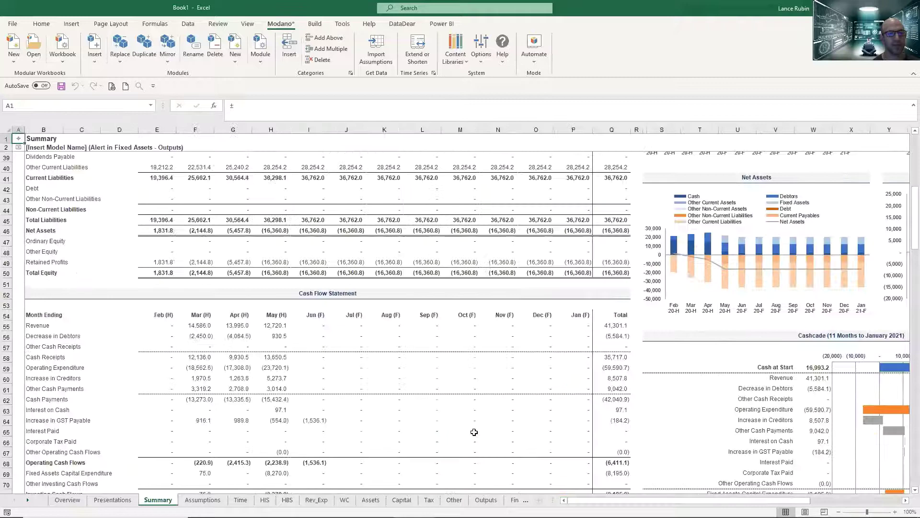
scroll(397, 326, up, 8)
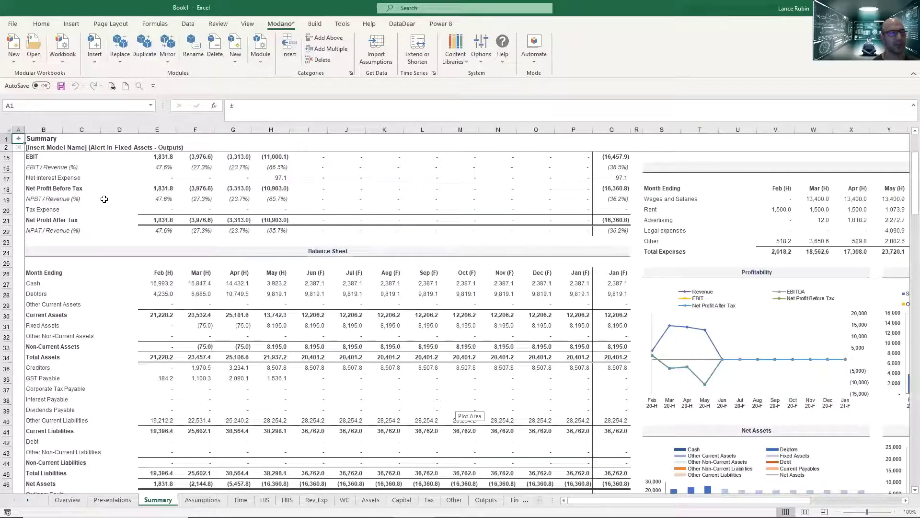
scroll(206, 228, up, 4)
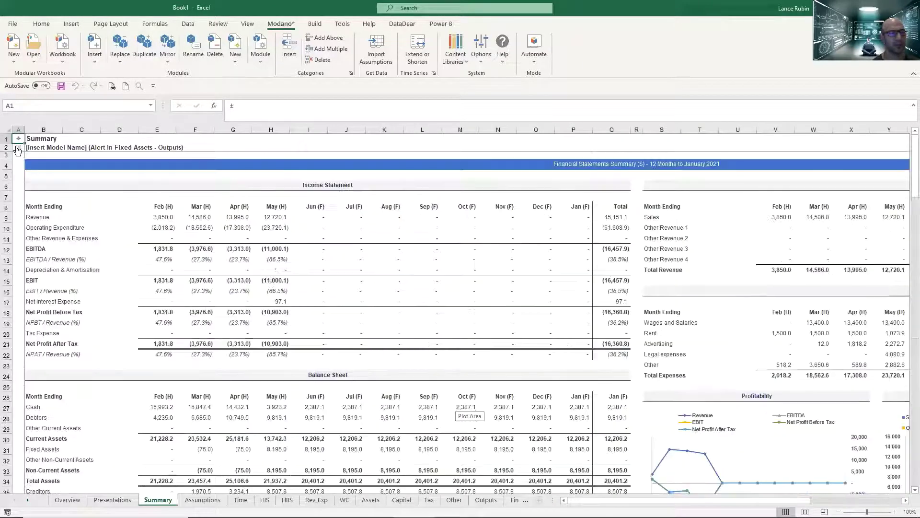
click(273, 207)
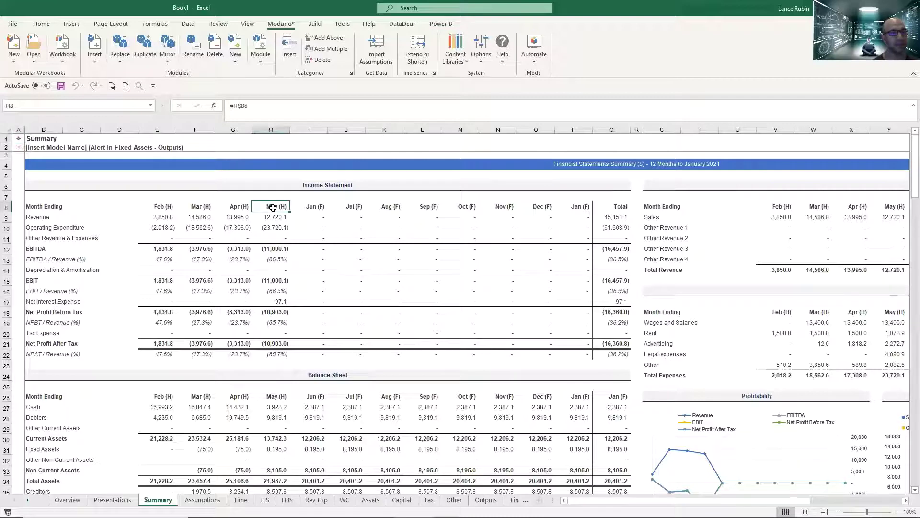
click(314, 208)
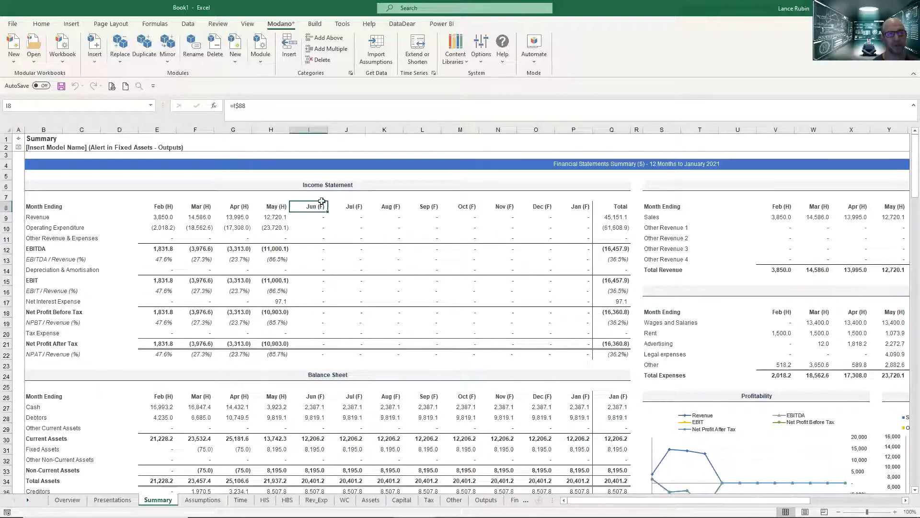
click(18, 139)
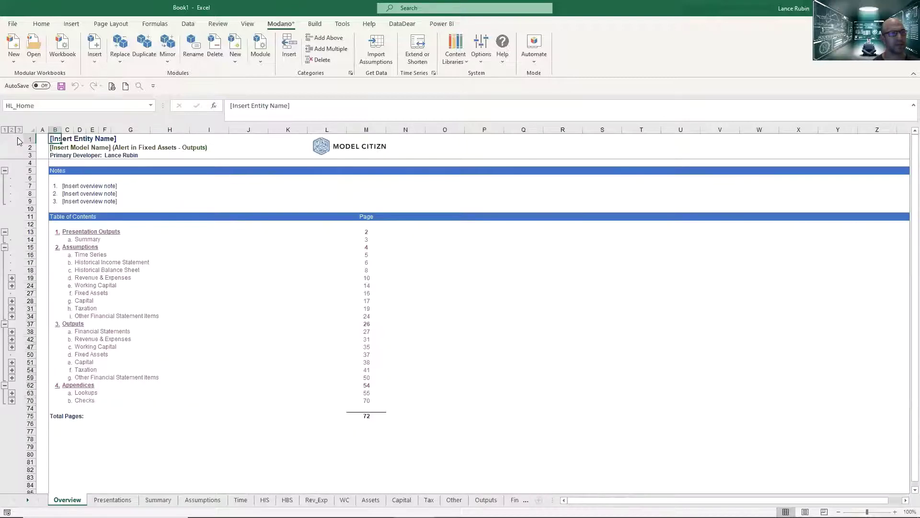
click(99, 278)
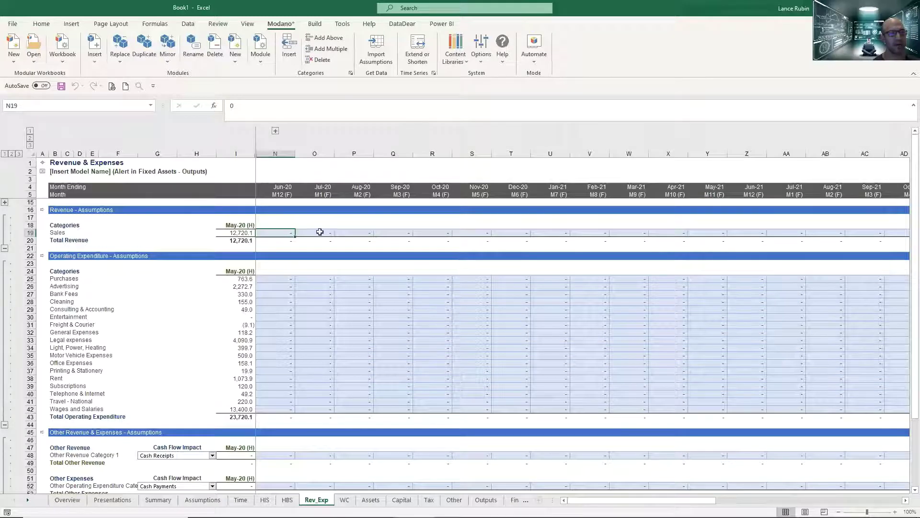
- Replace the Revenue module with the Revenue (Growth Rates) module using Modano's Replace Module
click(123, 65)
click(136, 85)
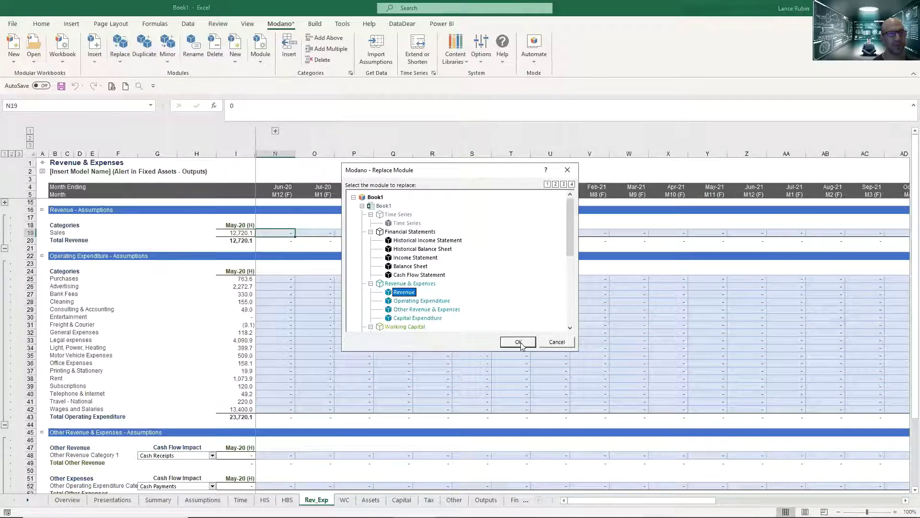
click(520, 343)
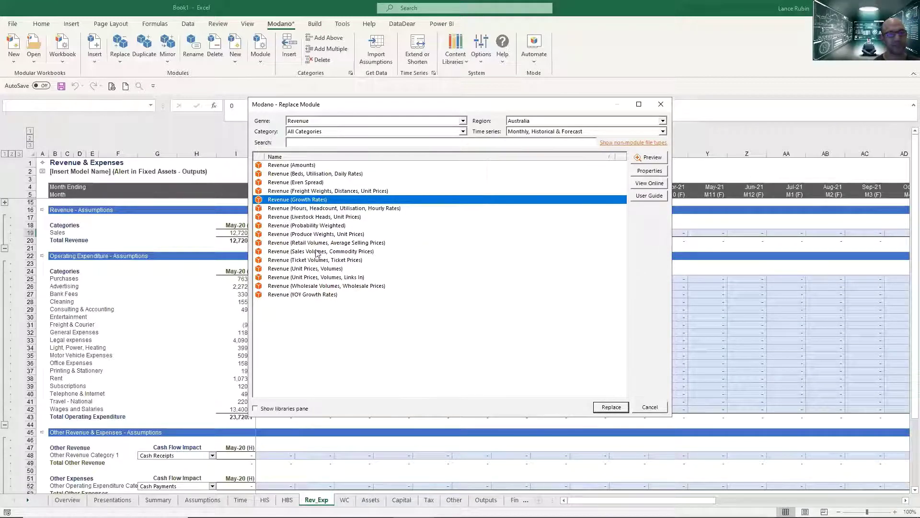
click(613, 407)
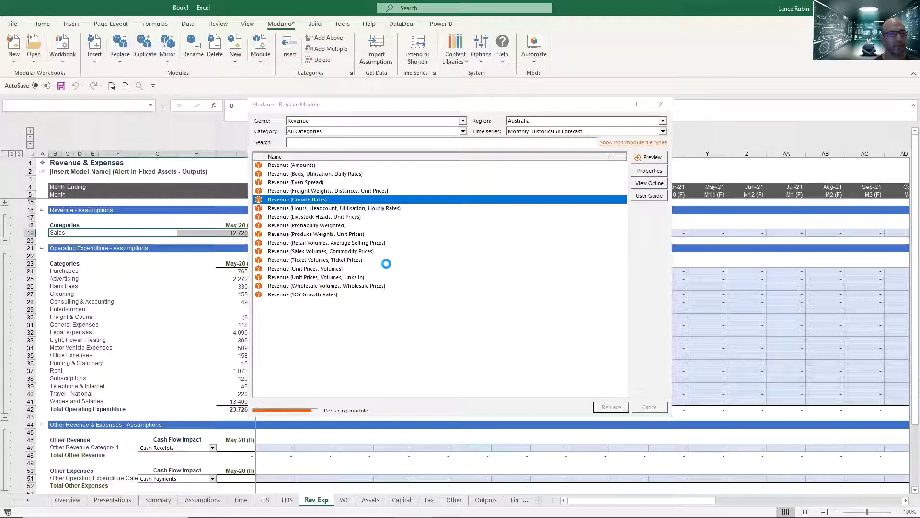
- Fill 5% sales growth into every forecast month of row 19, starting at N19
click(266, 231)
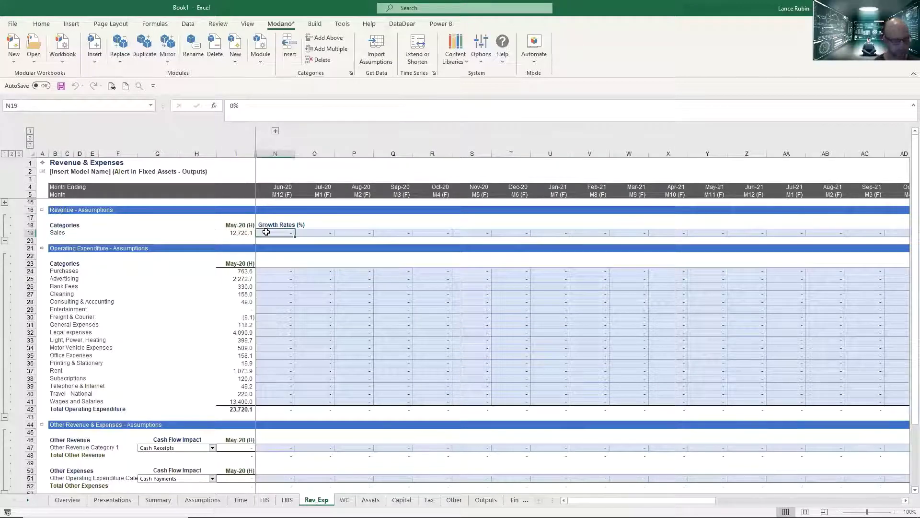
key(ctrl+shift+Right)
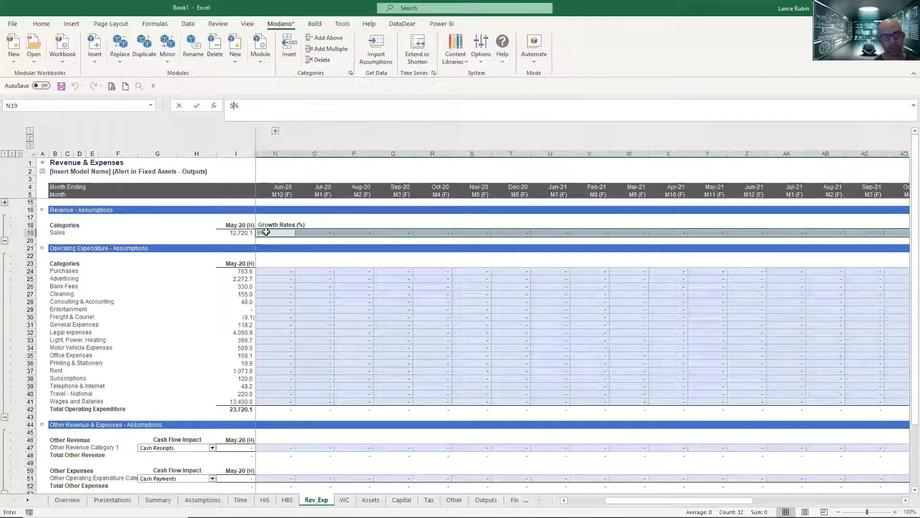
text(5%)
key(Return)
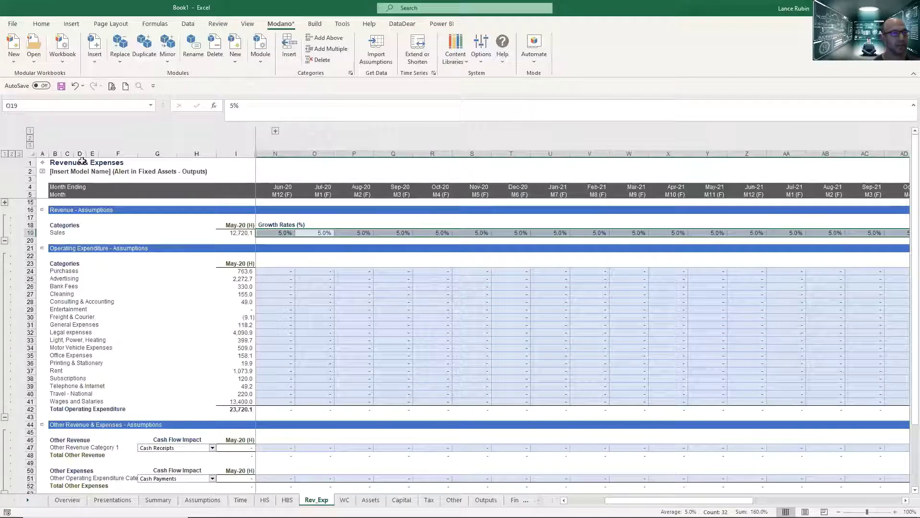
- Review Summary forecast revenue rising from 13,356.1 in Jun (F) to 18,793.3 in Jan (F)
click(42, 163)
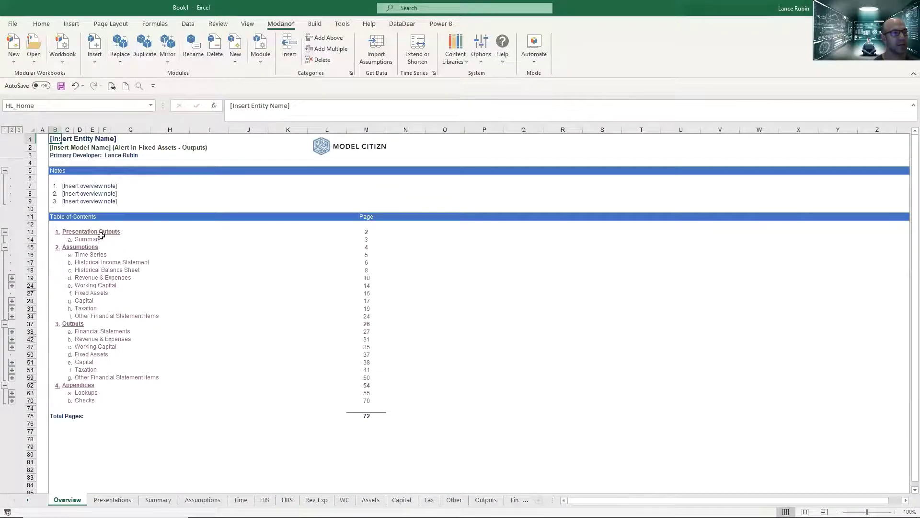
click(96, 241)
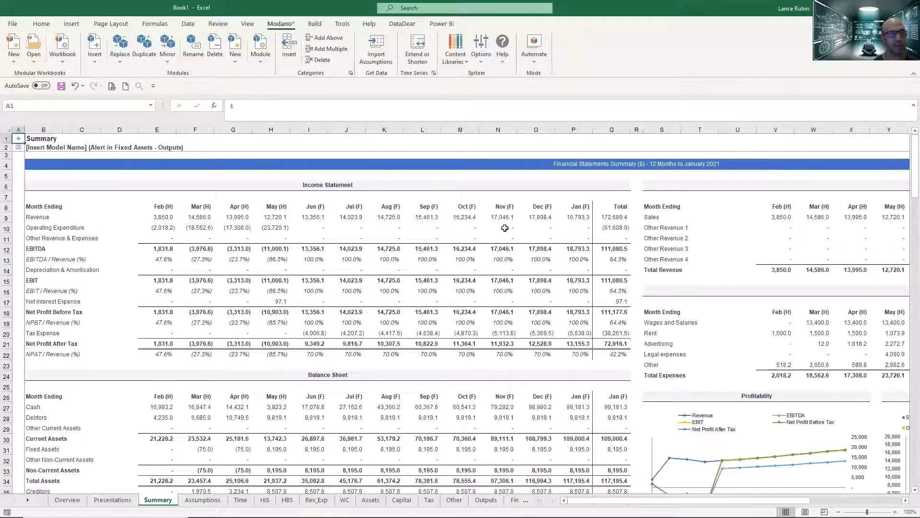
scroll(515, 253, down, 6)
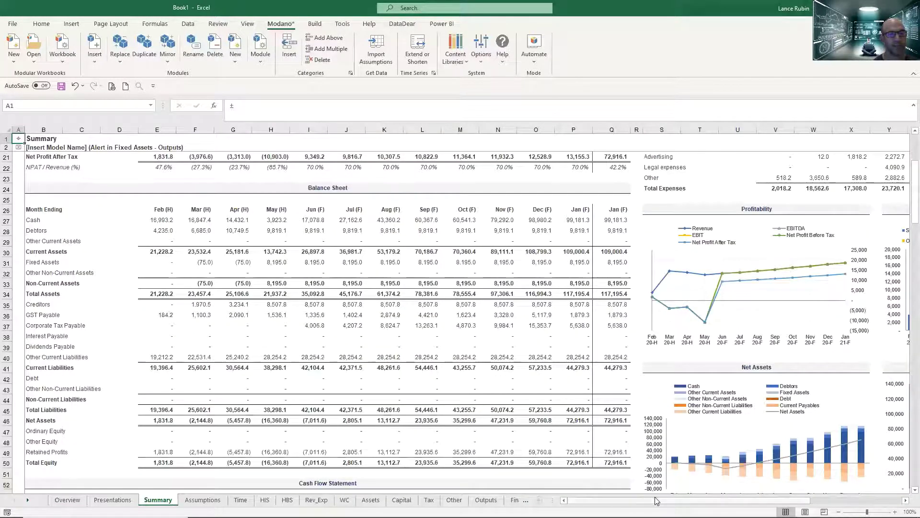
drag(655, 500, 750, 501)
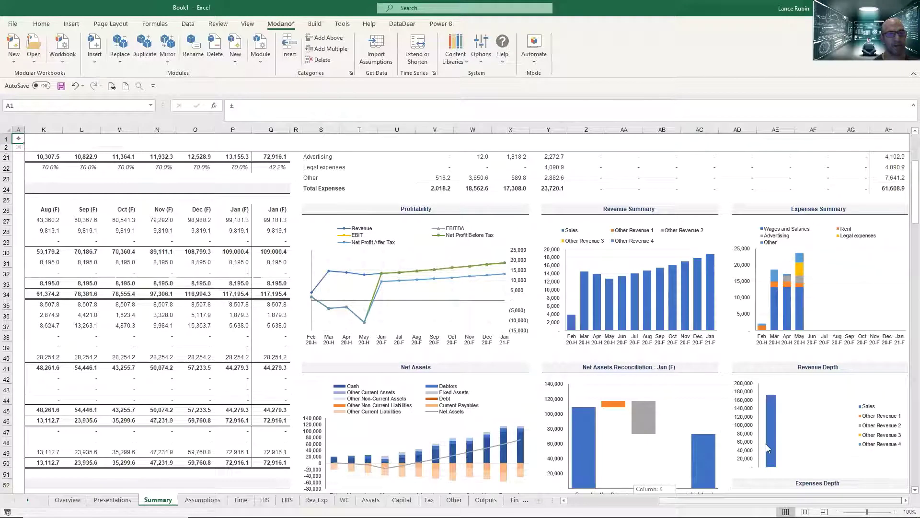
scroll(772, 447, up, 5)
scroll(772, 447, up, 1)
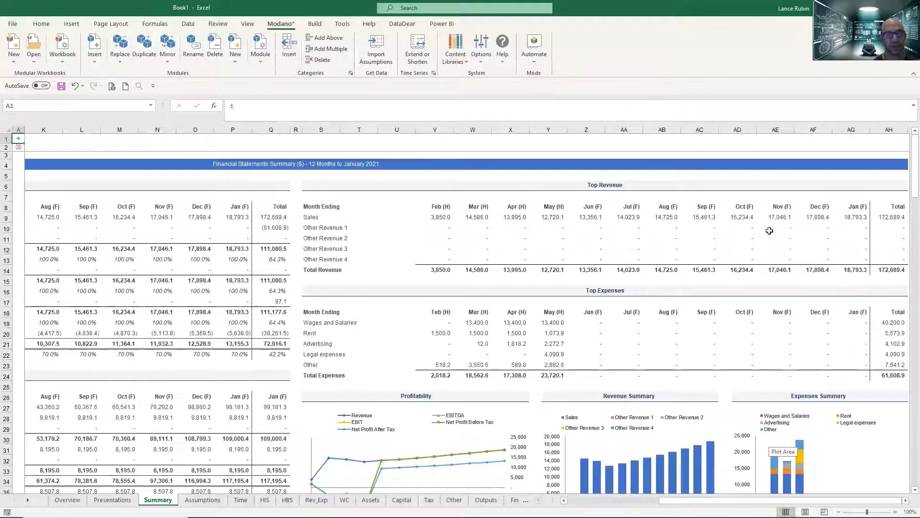
scroll(628, 369, down, 9)
scroll(629, 370, down, 5)
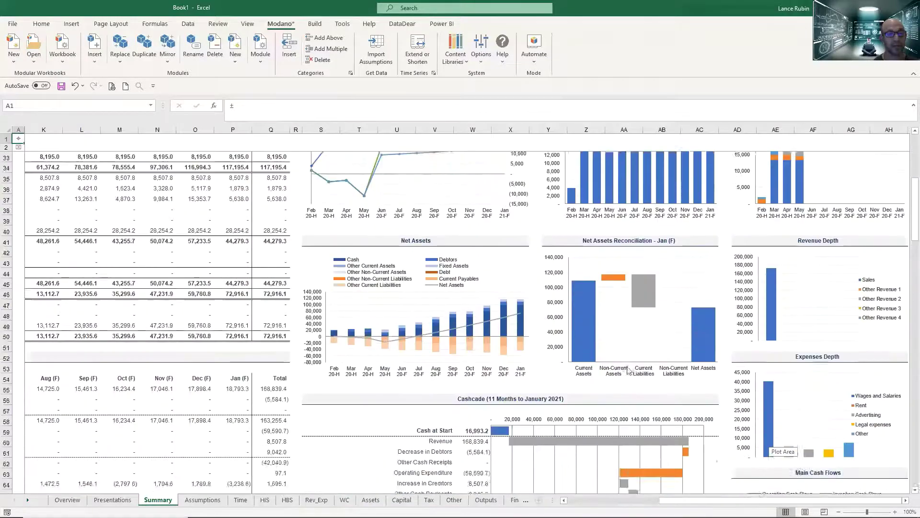
scroll(642, 403, up, 11)
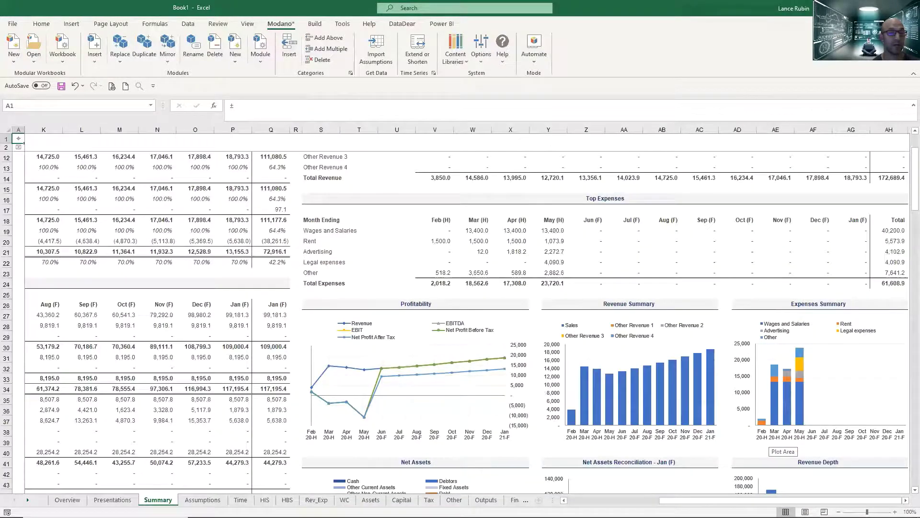
scroll(648, 414, up, 3)
click(594, 208)
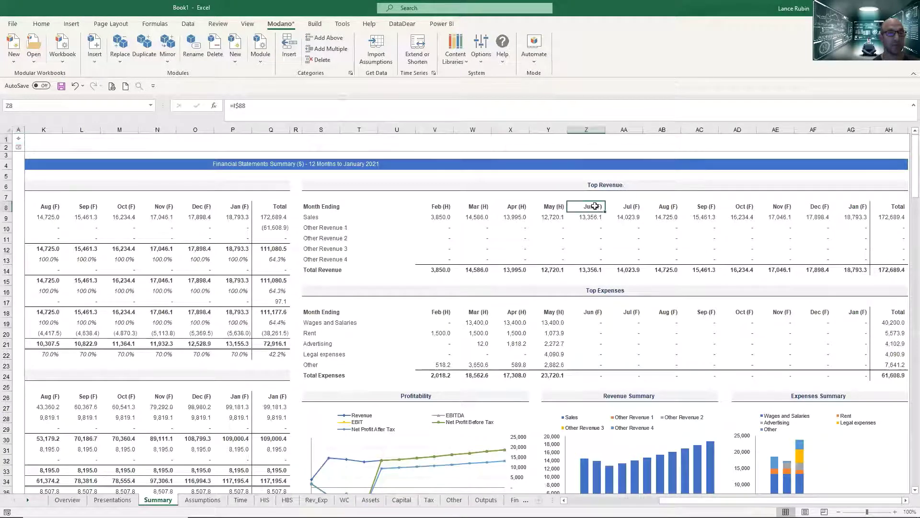
scroll(733, 486, left, 3)
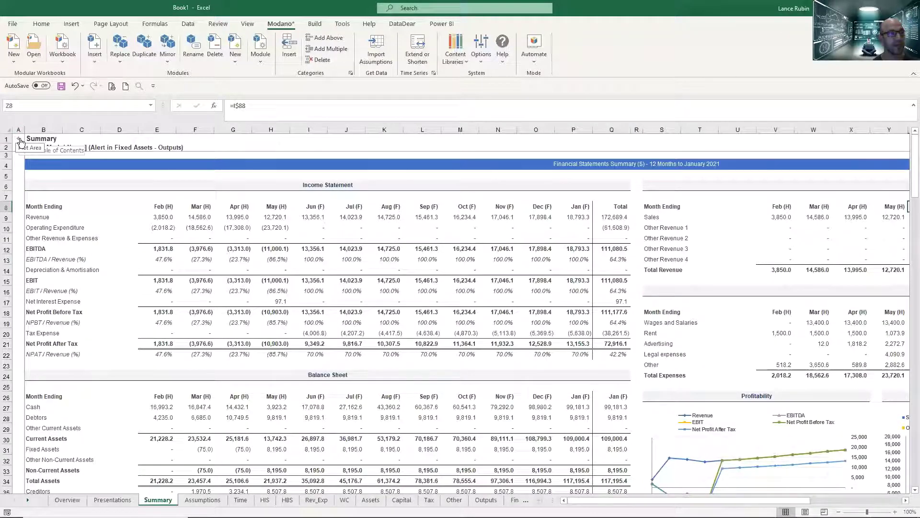
- Set the Last Historical Month to June 2020 and apply the period title update
click(20, 140)
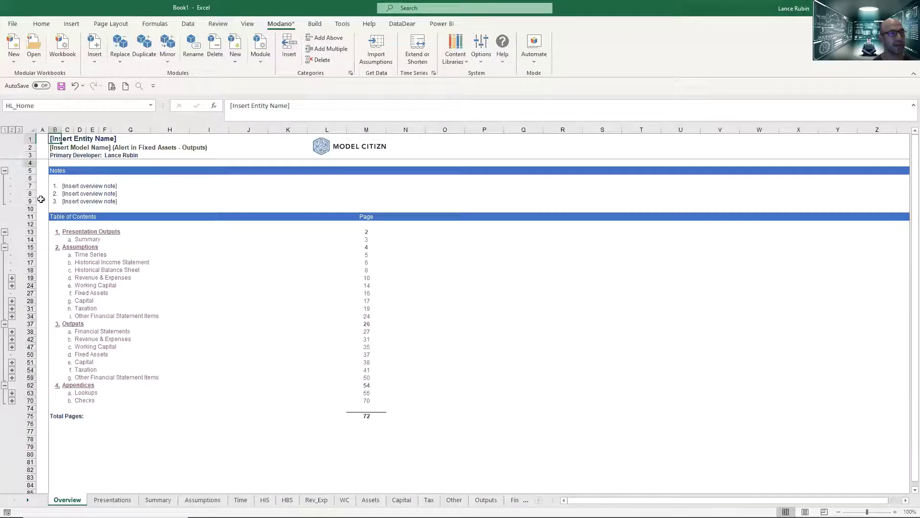
click(90, 255)
click(252, 264)
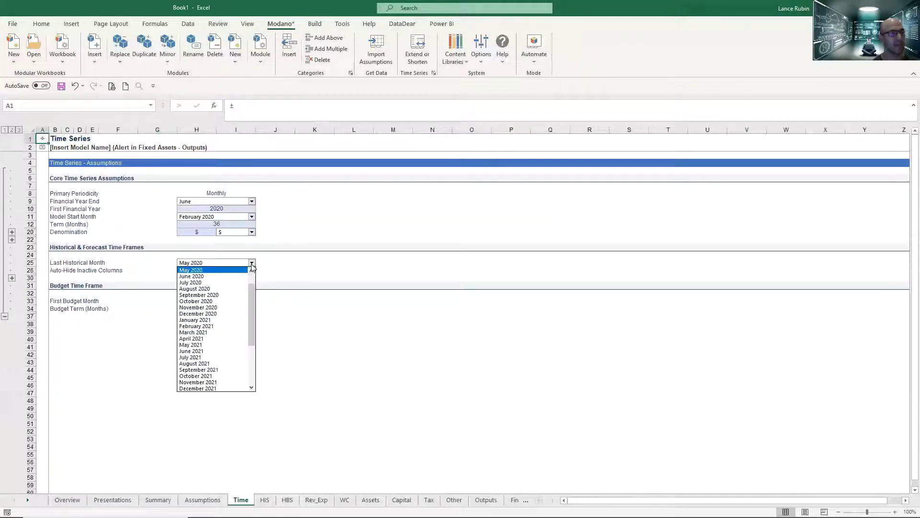
click(242, 276)
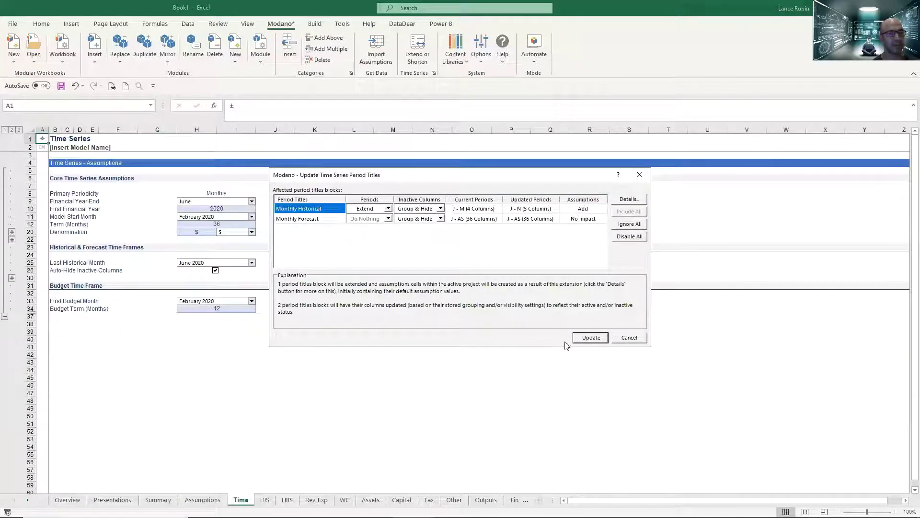
click(584, 338)
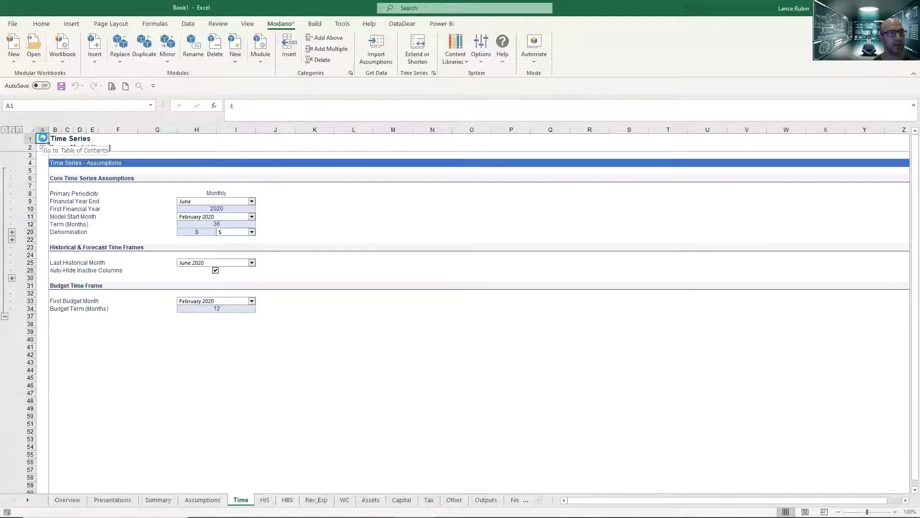
- On the Summary sheet, inspect the empty Jun (H) figures and the Jul (F) header formula
click(43, 139)
click(90, 239)
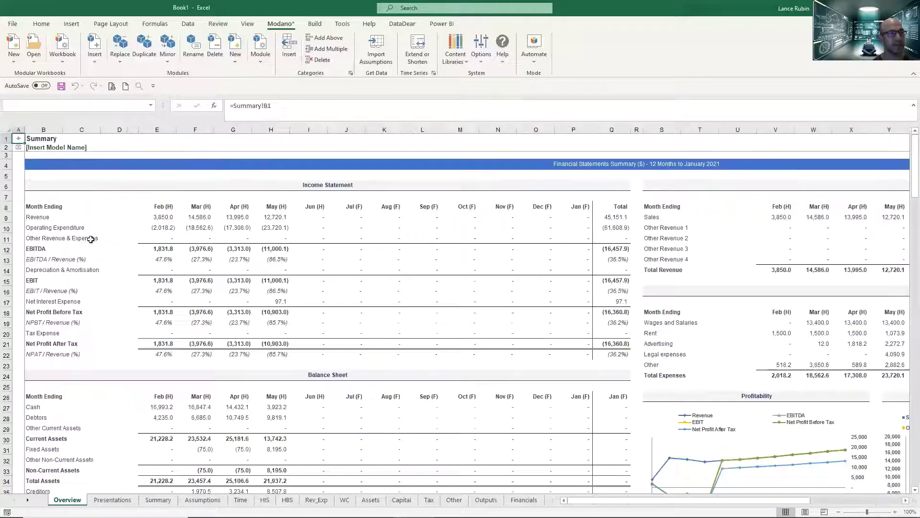
drag(319, 215, 320, 270)
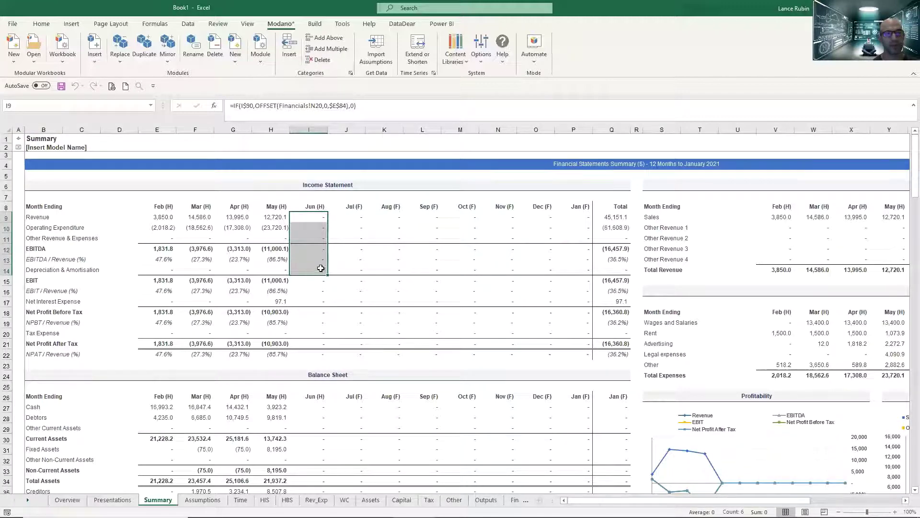
click(357, 207)
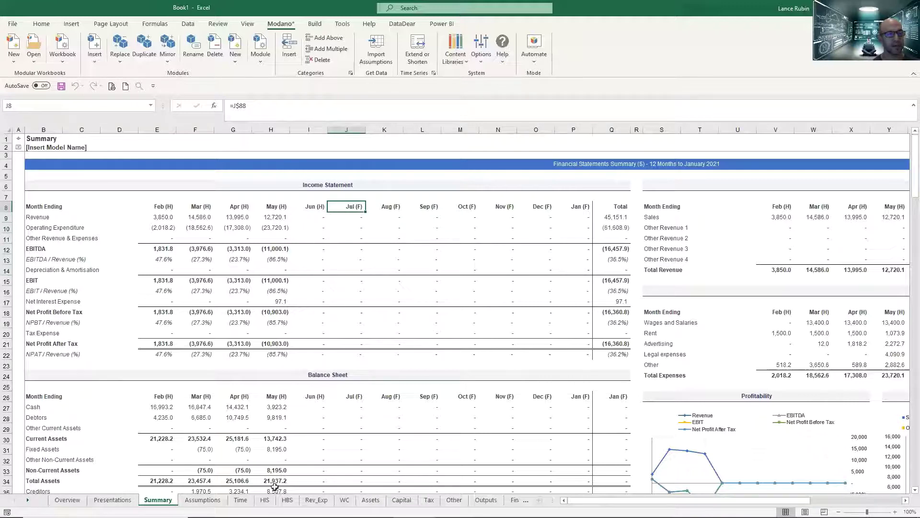
- Enter June 2020 sales of 10,000 on the Historical Income Statement sheet
click(264, 500)
click(432, 208)
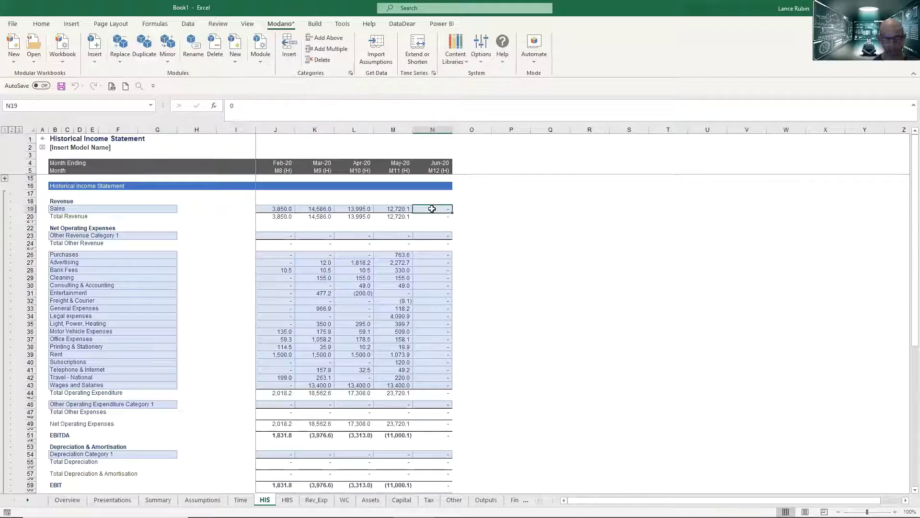
text(10,00)
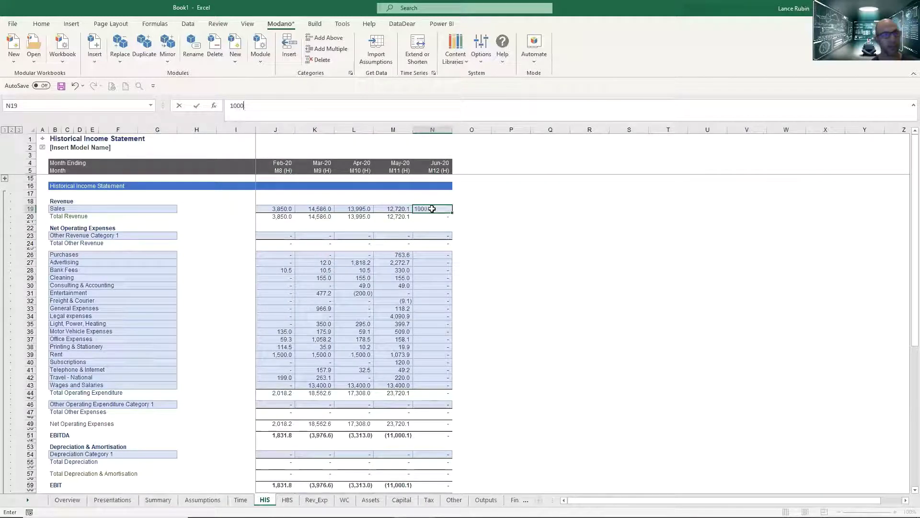
text(0)
key(Return)
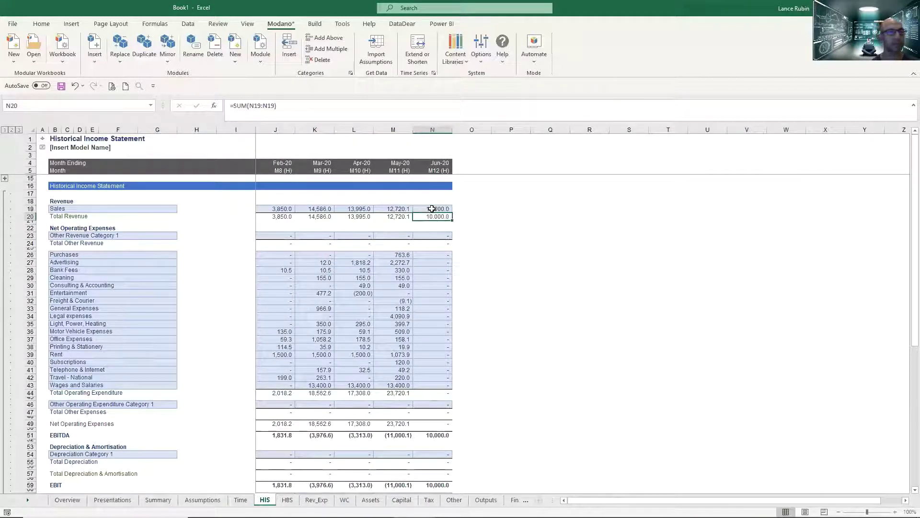
- On the Summary sheet, compare the June actual and July/August forecast revenue formulas
click(42, 139)
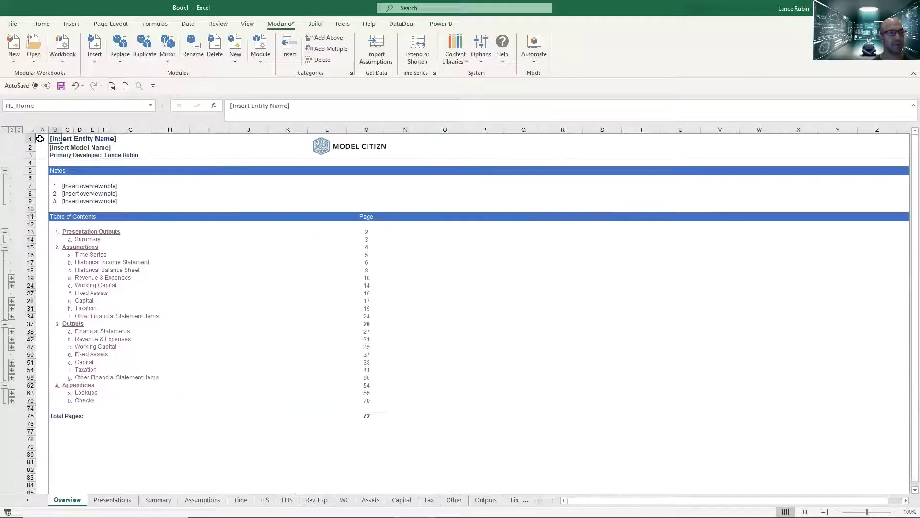
click(96, 239)
click(338, 218)
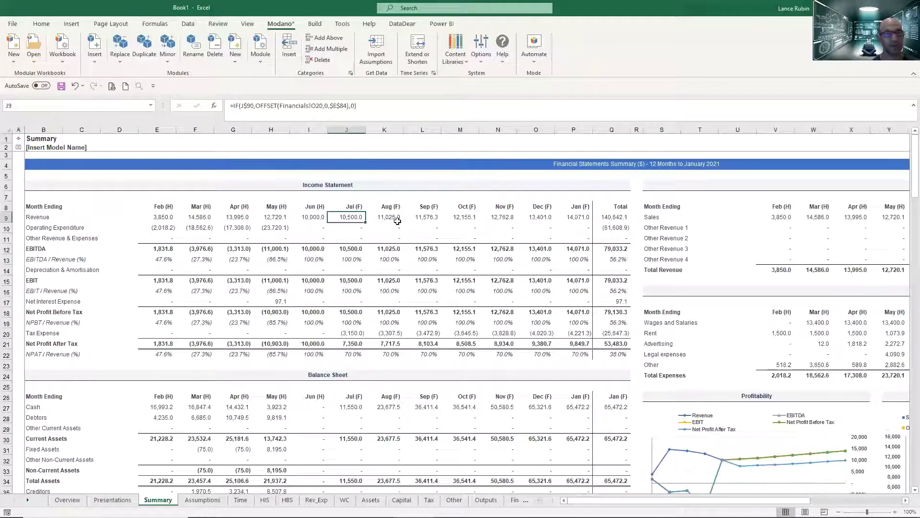
click(394, 218)
click(340, 217)
click(310, 217)
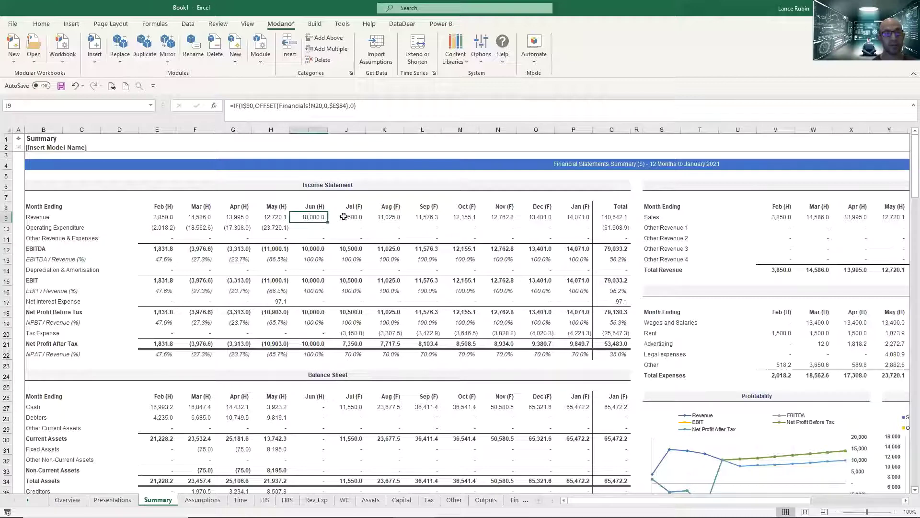
click(344, 217)
click(312, 217)
click(346, 218)
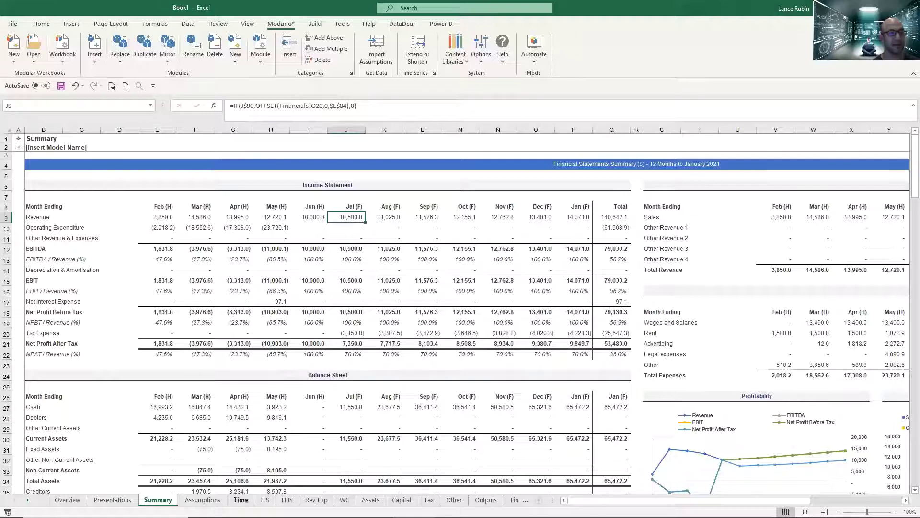
- Check June income statement totals and the June Debtors balance, then return to Overview
key(ctrl+Page_Down)
drag(441, 216, 485, 342)
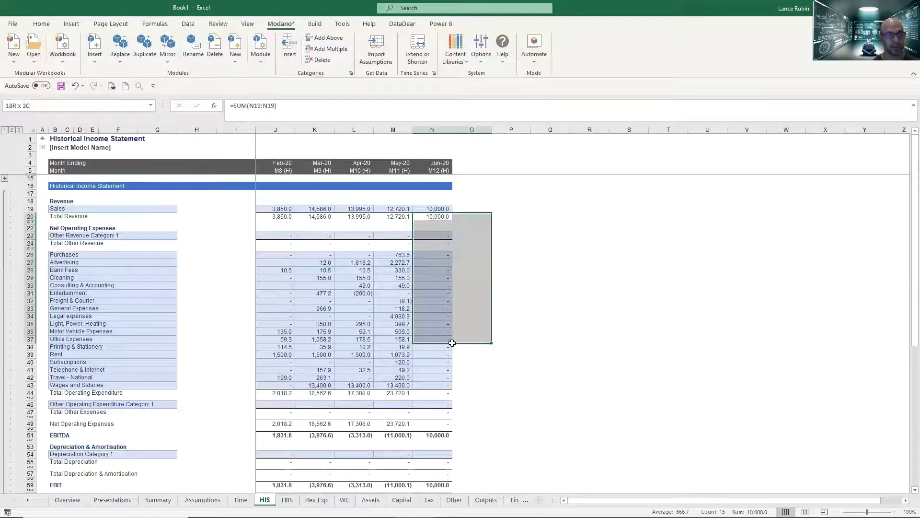
click(287, 499)
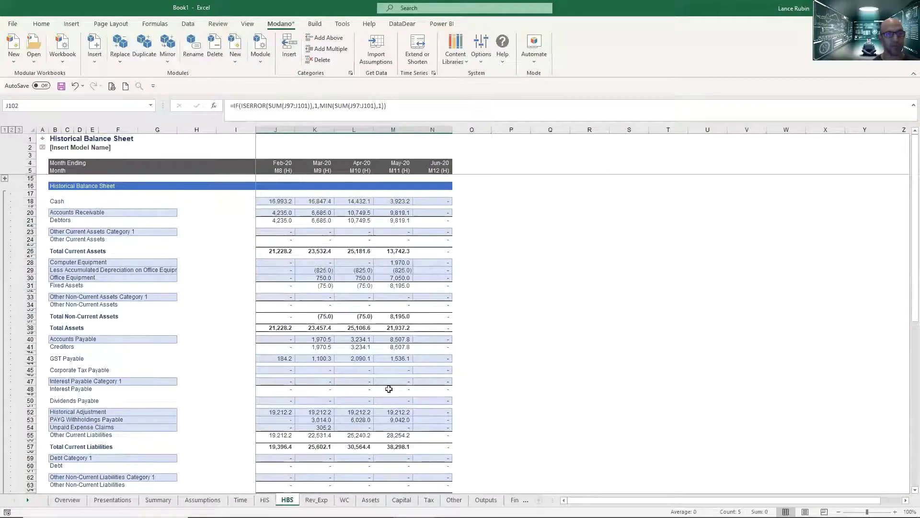
click(445, 219)
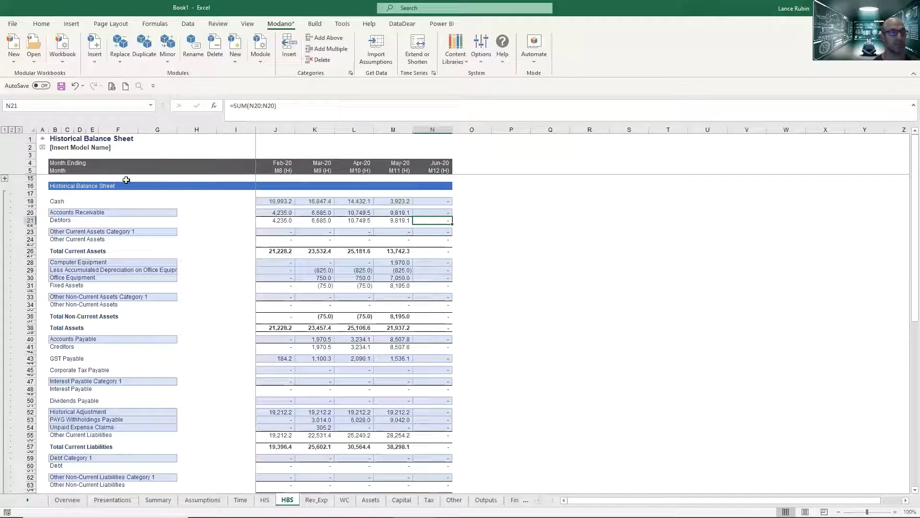
click(42, 139)
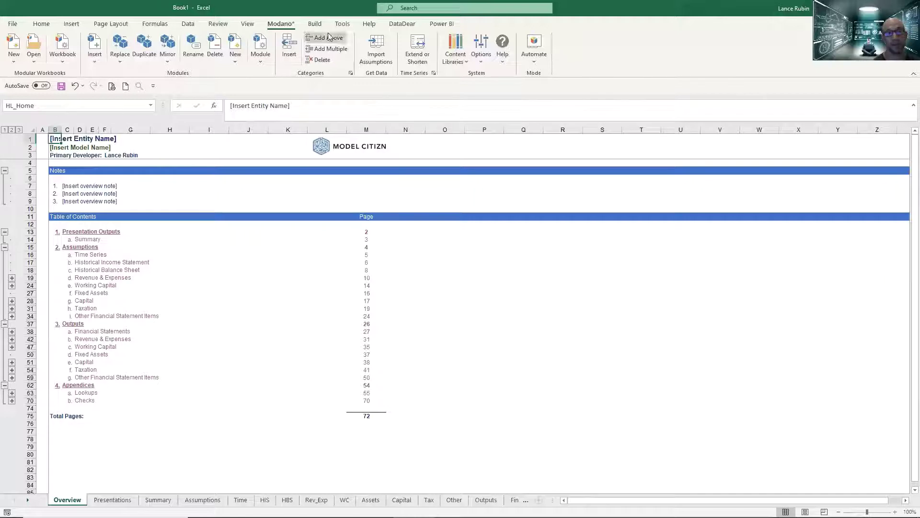
- Open the Project Manager from the Build tab, maximised, on its Links view
click(315, 24)
click(19, 57)
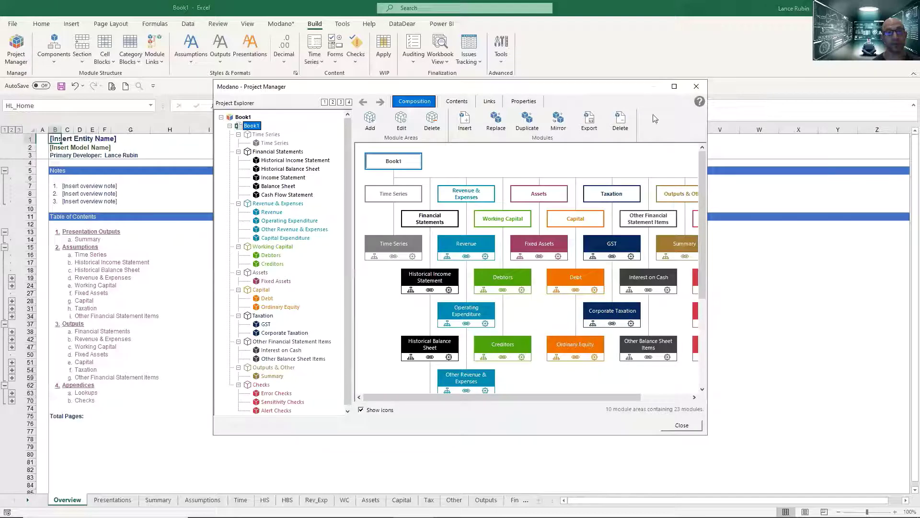
click(674, 86)
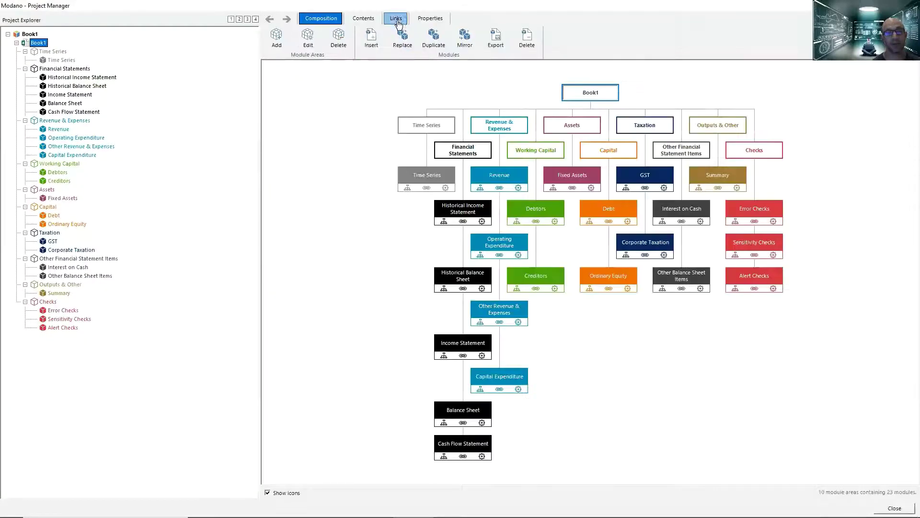
click(396, 18)
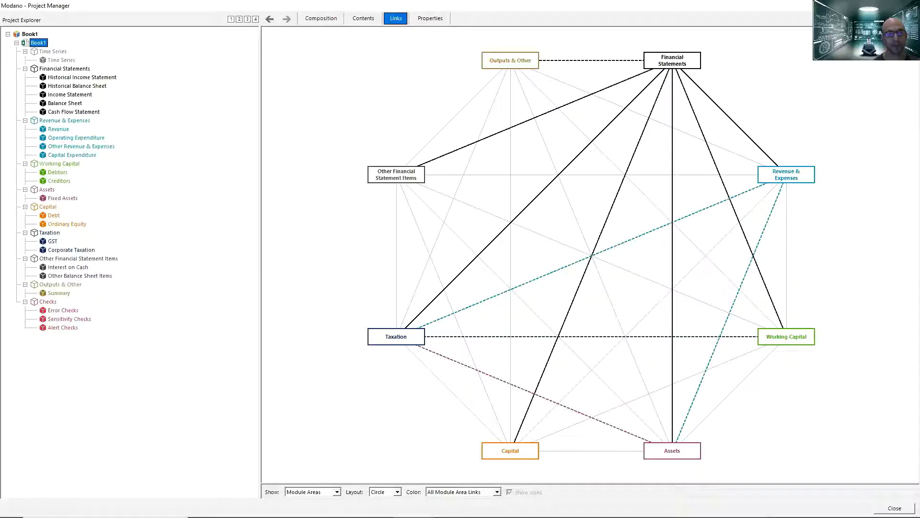
- Show the links map between individual modules, scroll through it, then close the Project Manager
click(338, 496)
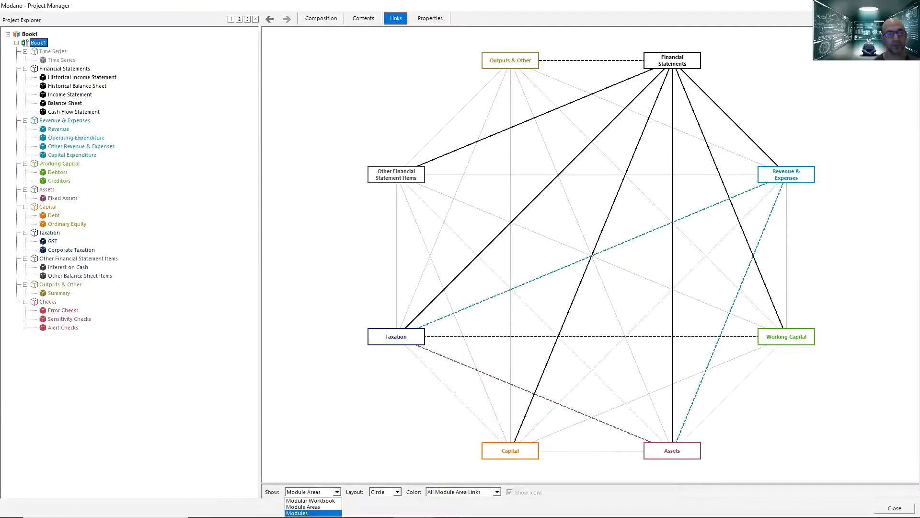
click(307, 506)
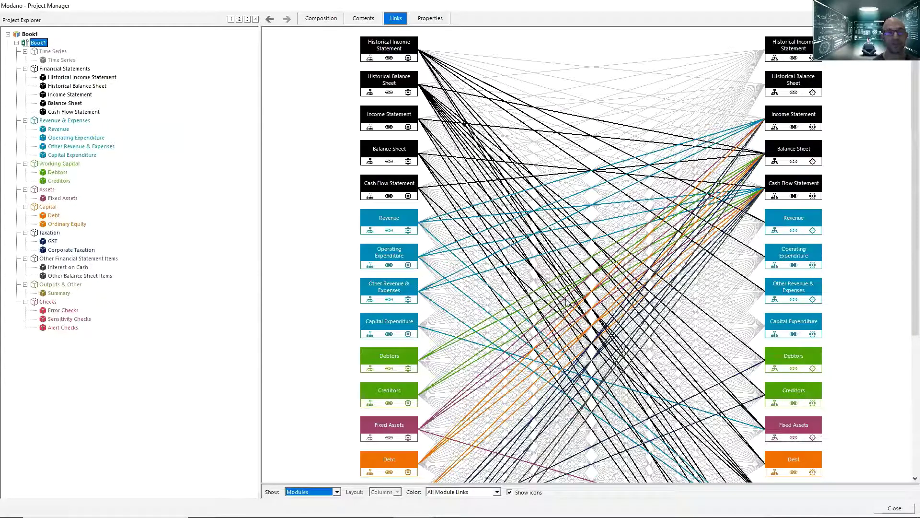
scroll(573, 291, down, 1)
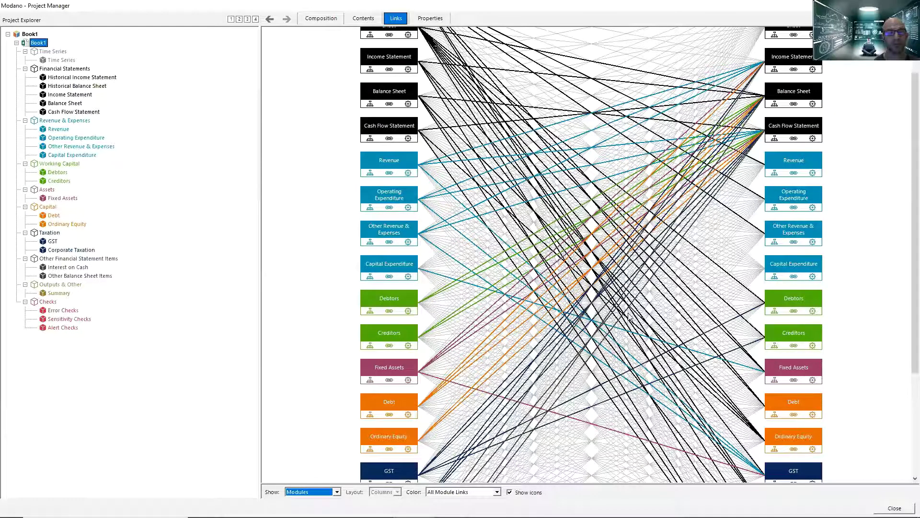
scroll(627, 322, up, 1)
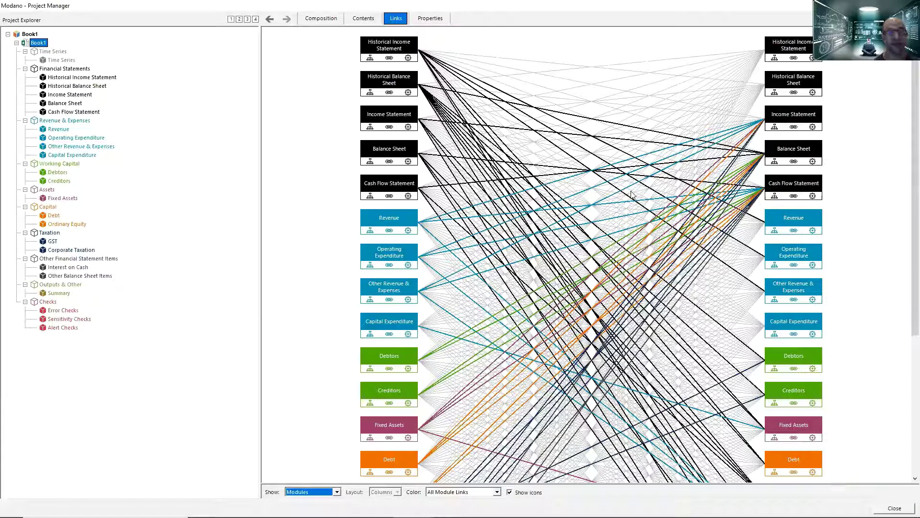
key(Escape)
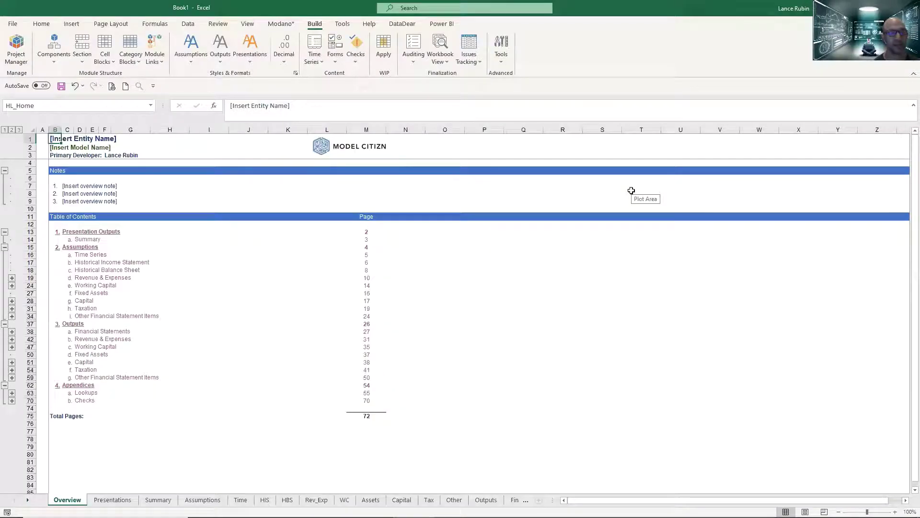